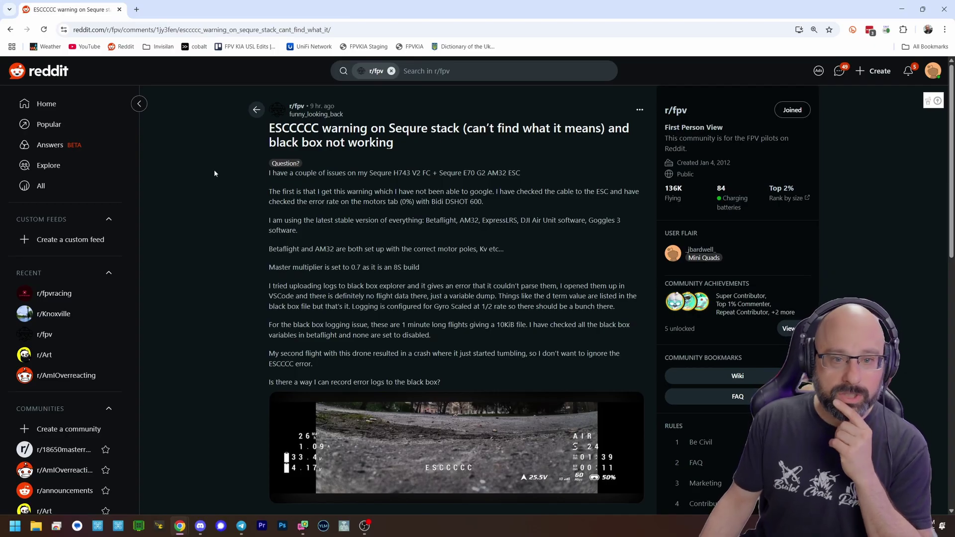
# Read the Reddit post about the ESCCCCC warning and view its attached OSD image enlarged
pyautogui.scroll(-2, 214, 173)
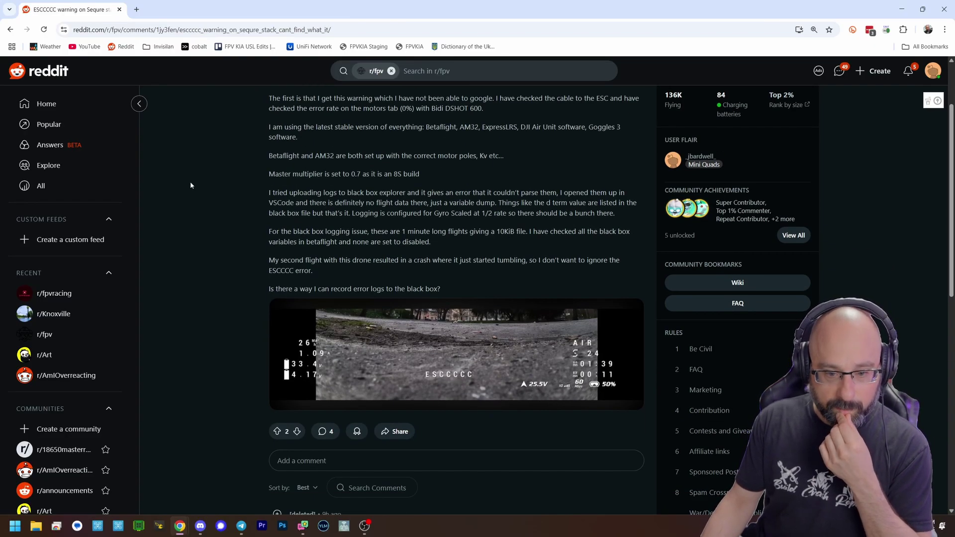
pyautogui.click(412, 370)
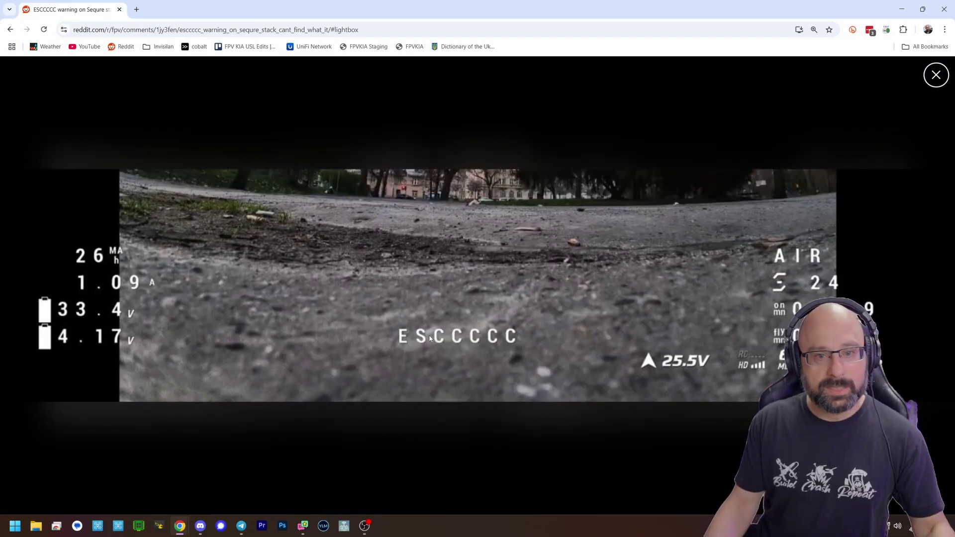
pyautogui.press('Escape')
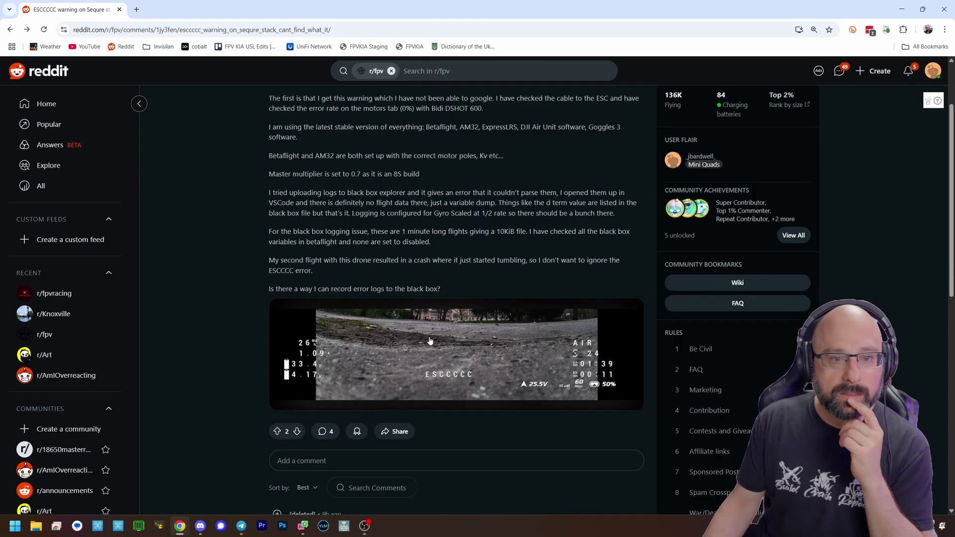
pyautogui.scroll(1, 430, 341)
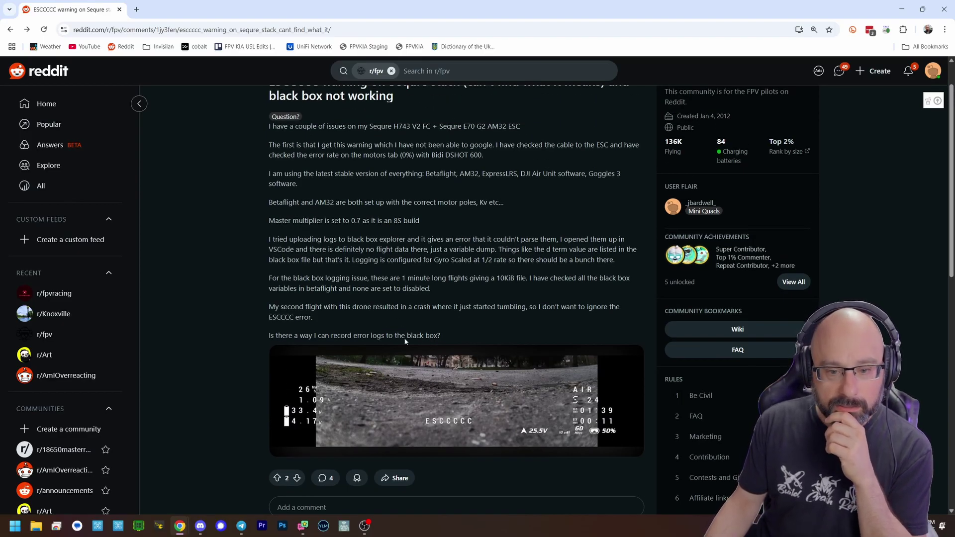
pyautogui.scroll(-1, 421, 419)
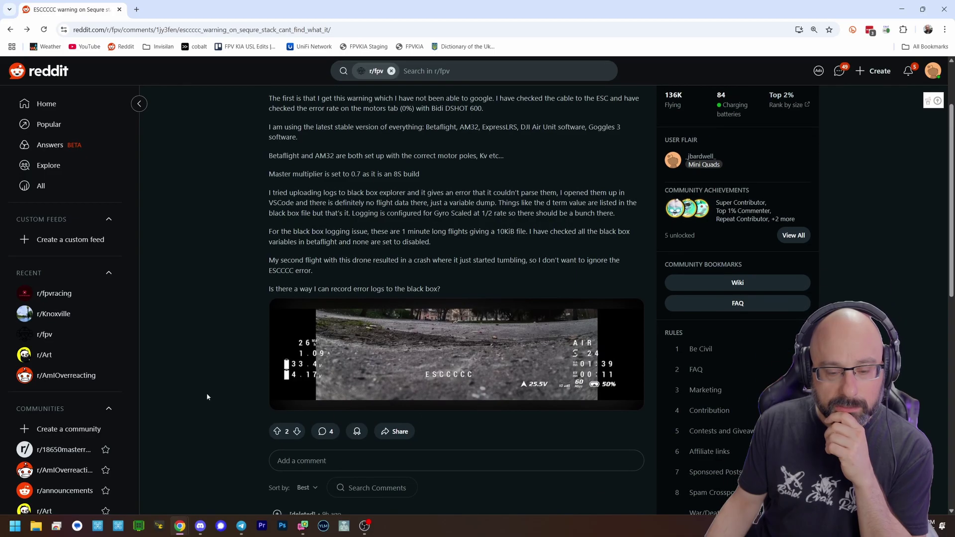
pyautogui.scroll(-1, 207, 396)
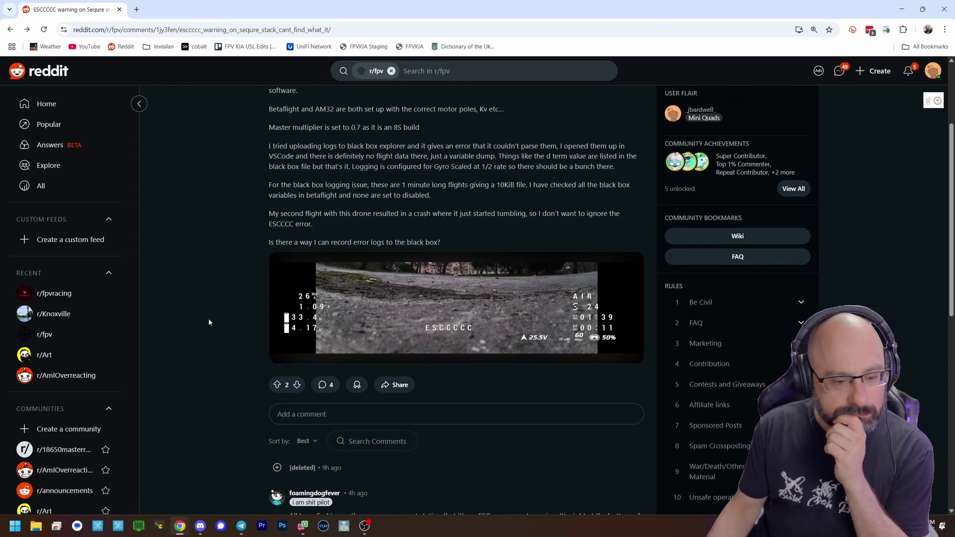
# Switch to Betaflight Configurator, connect to the flight controller and dismiss the configuration warning
pyautogui.click(160, 530)
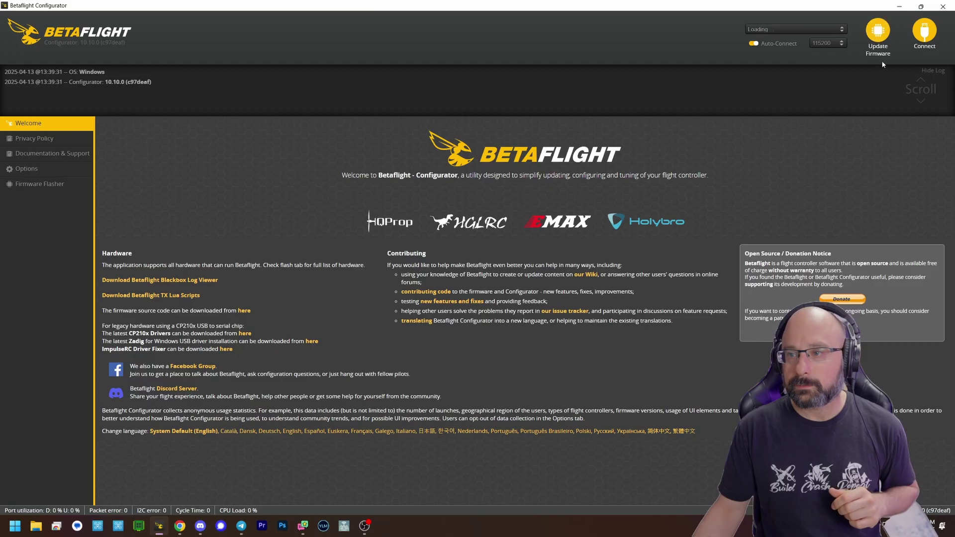
pyautogui.click(924, 31)
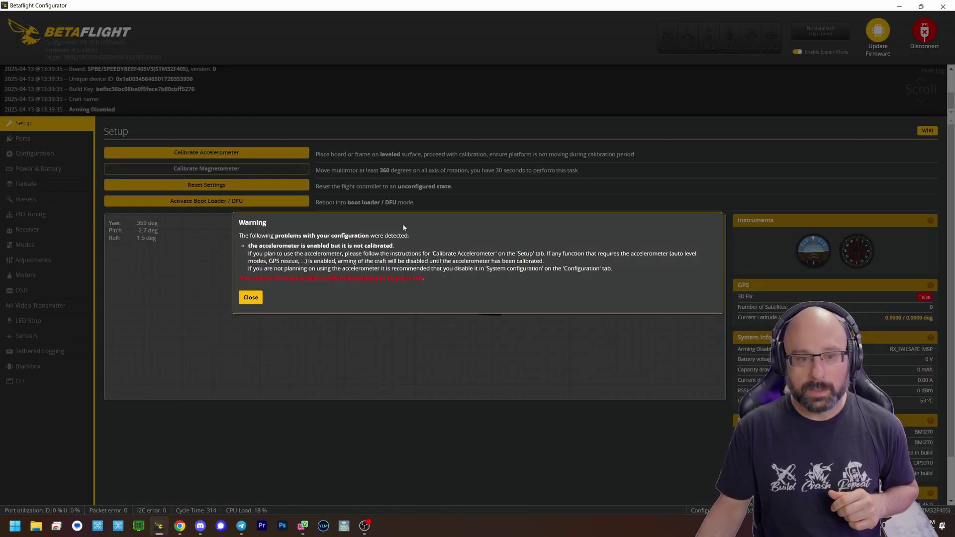
pyautogui.click(250, 298)
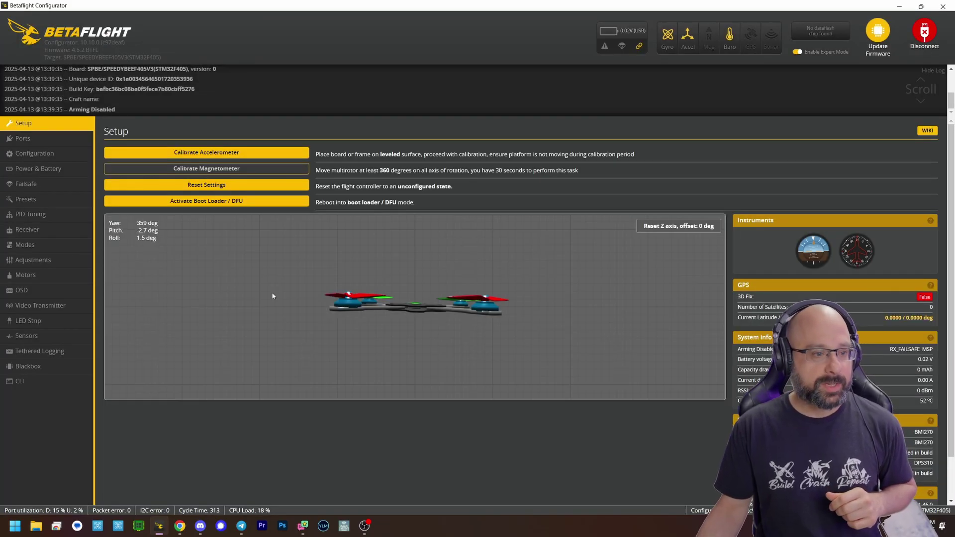
# Query the osd_esc_temp_alarm setting with a get command in the CLI
pyautogui.click(18, 384)
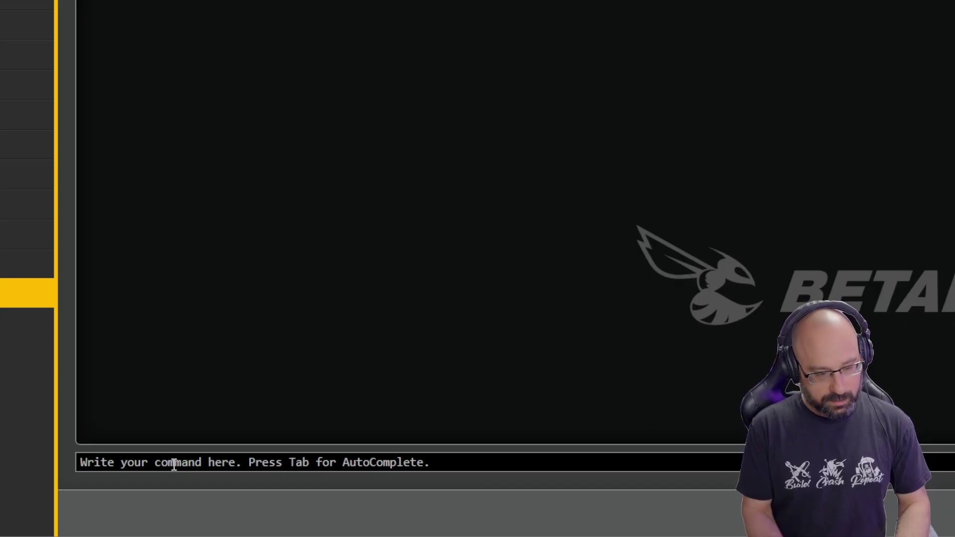
pyautogui.write('get esc_')
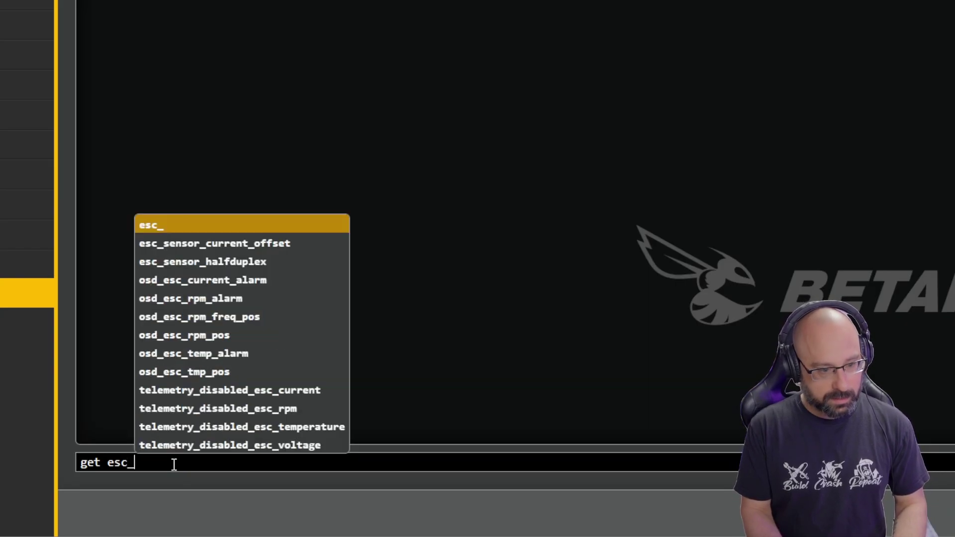
pyautogui.press('BackSpace')
pyautogui.press('BackSpace')
pyautogui.press('BackSpace')
pyautogui.press('BackSpace')
pyautogui.write('osd_esc')
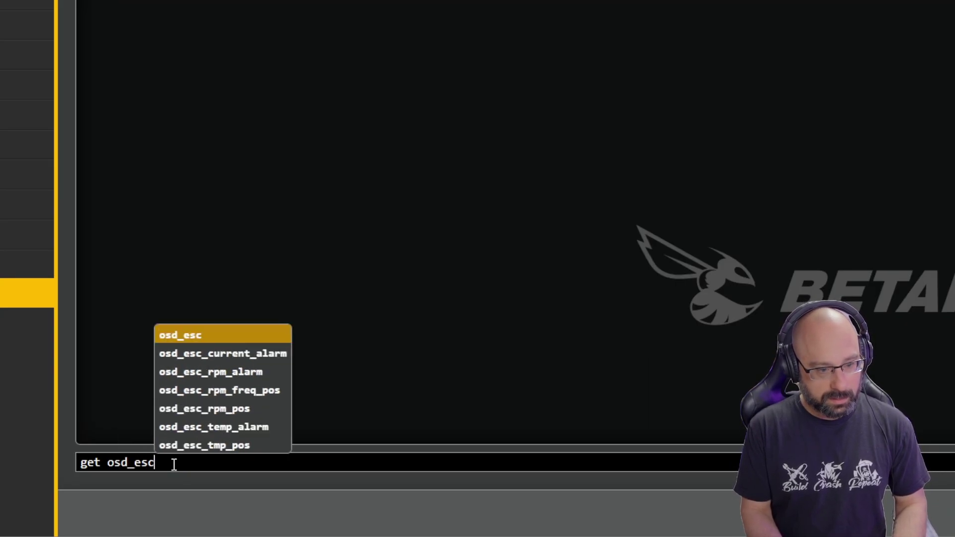
pyautogui.write('_')
pyautogui.write('temp_alarm')
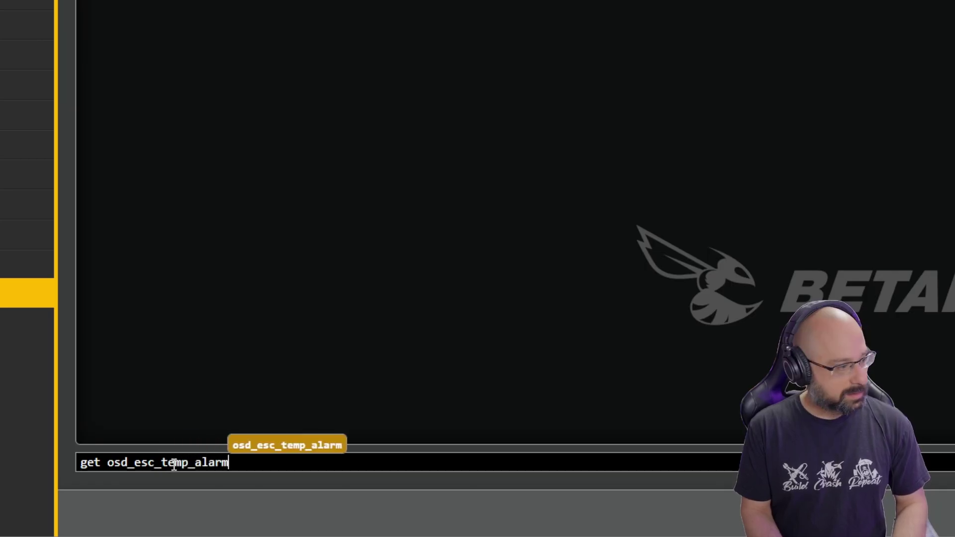
pyautogui.press('Return')
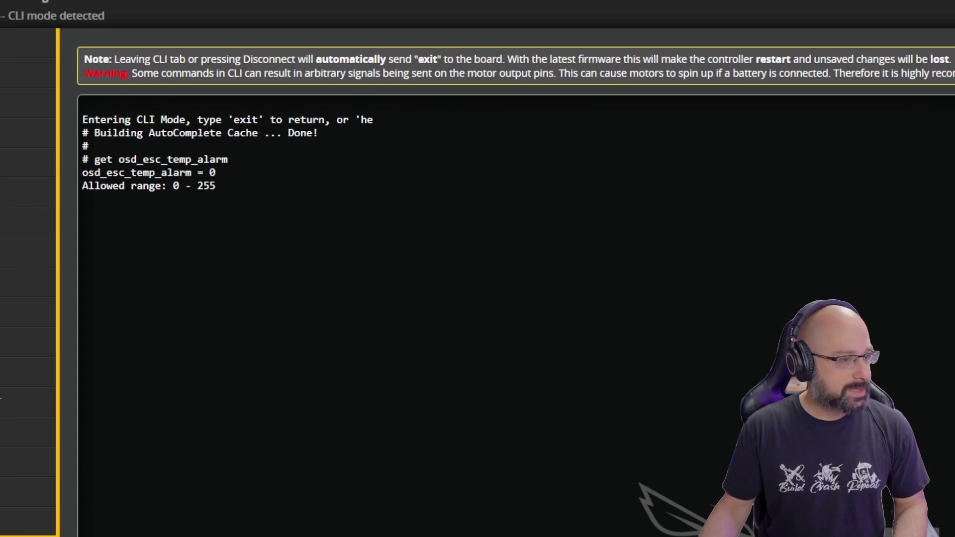
# Examine the osd_esc_temp_alarm value and its allowed range in the CLI output, highlighting the range
pyautogui.moveTo(113, 160); pyautogui.dragTo(249, 168)
pyautogui.click(158, 177)
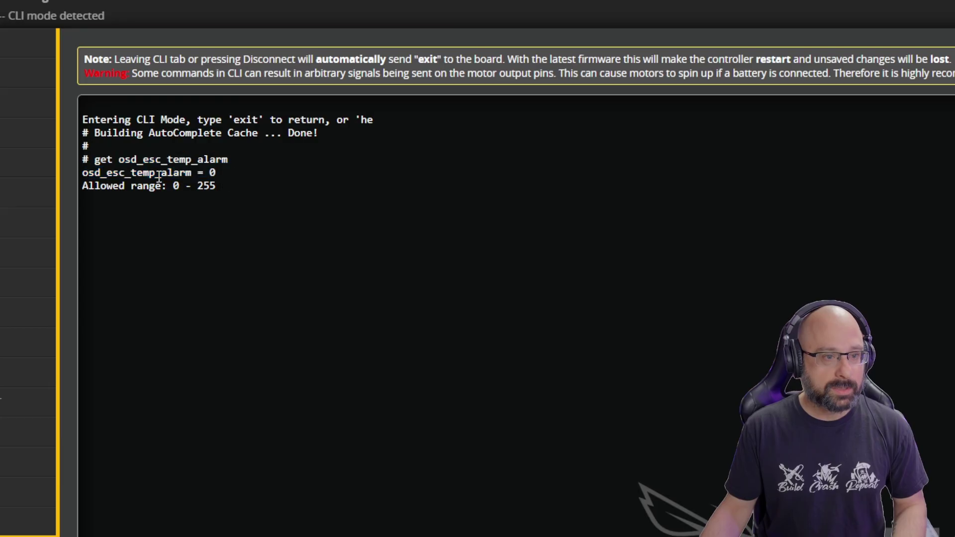
pyautogui.moveTo(175, 188); pyautogui.dragTo(257, 188)
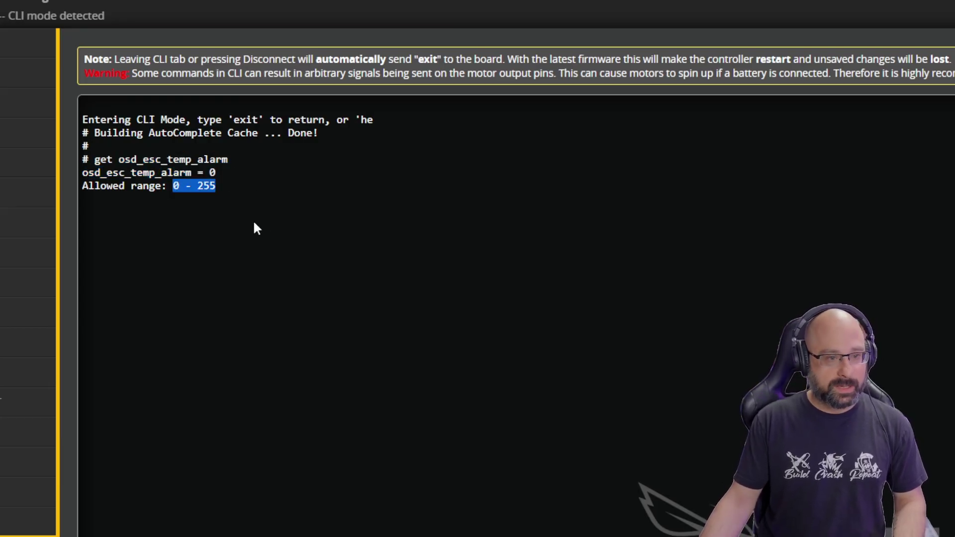
pyautogui.click(161, 205)
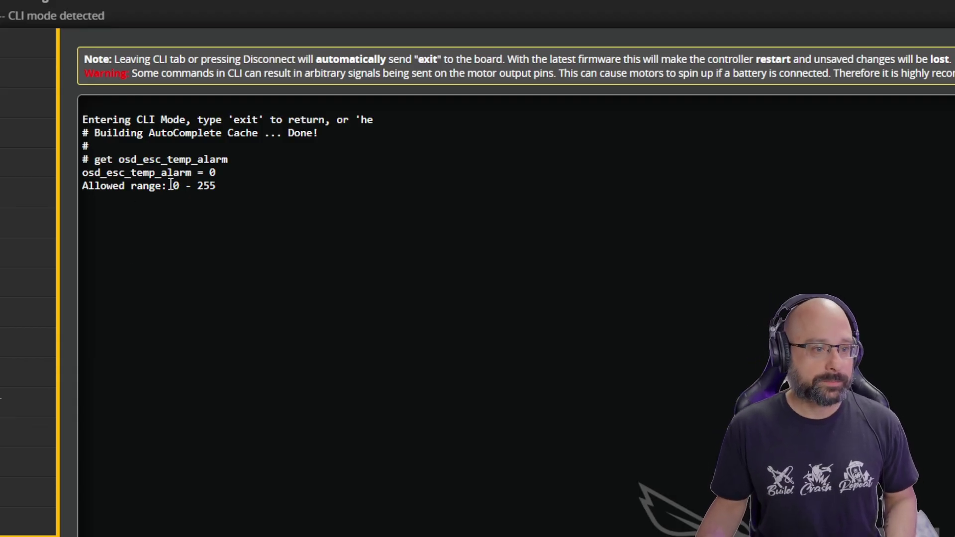
pyautogui.moveTo(168, 186); pyautogui.dragTo(184, 184)
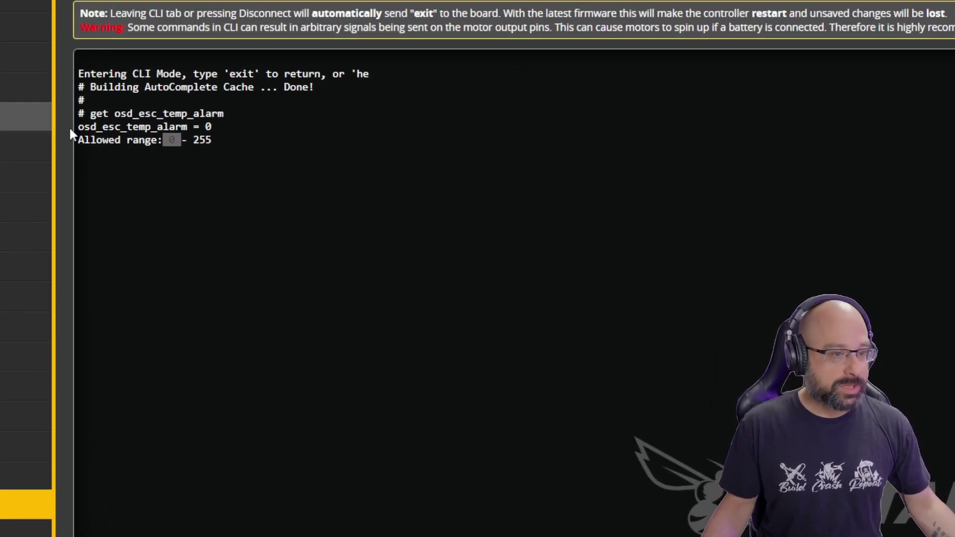
pyautogui.doubleClick(172, 141)
pyautogui.moveTo(171, 141); pyautogui.dragTo(216, 142)
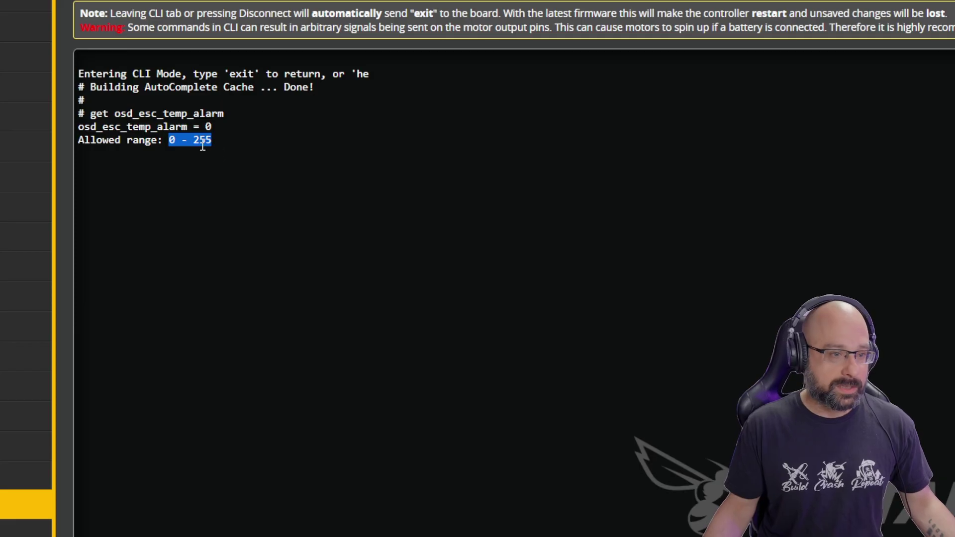
pyautogui.click(193, 147)
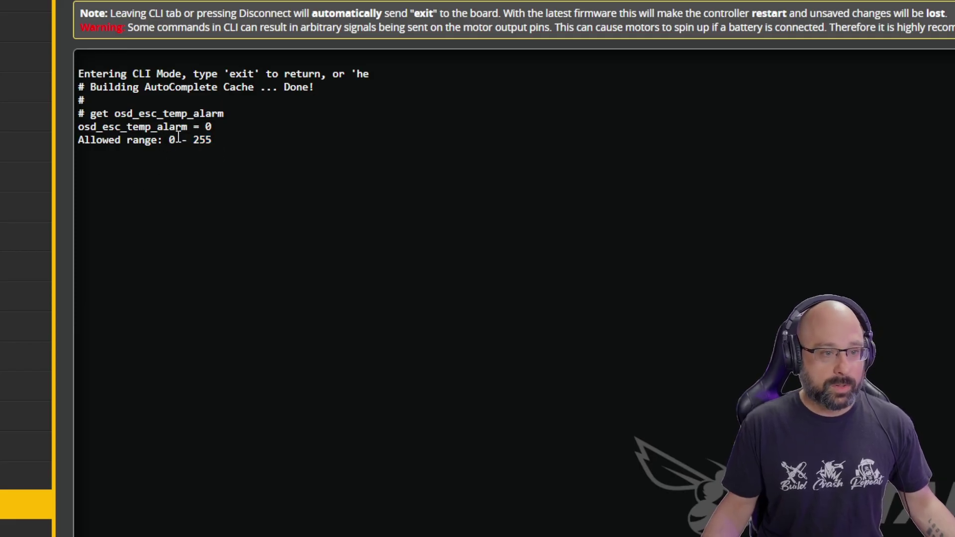
pyautogui.moveTo(170, 141); pyautogui.dragTo(222, 141)
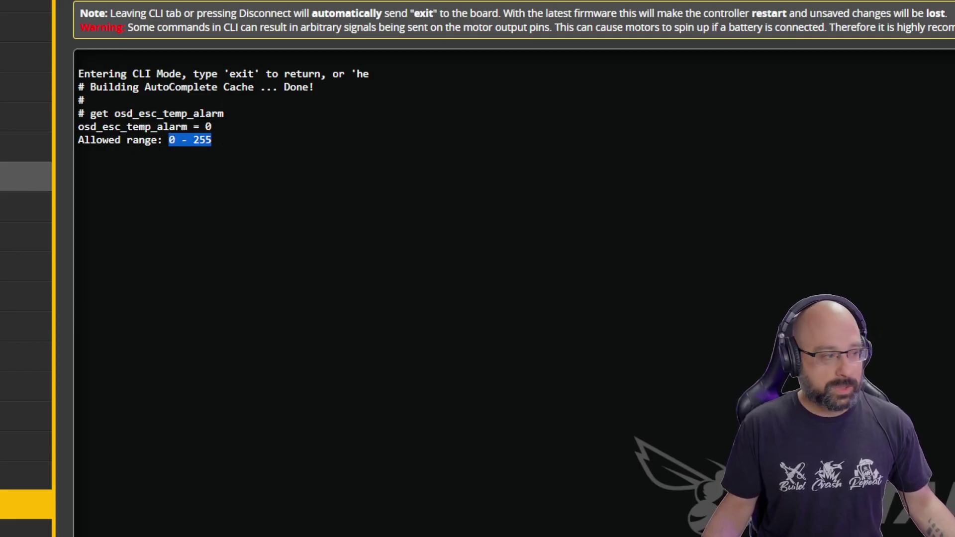
pyautogui.hotkey('alt', 'Tab')
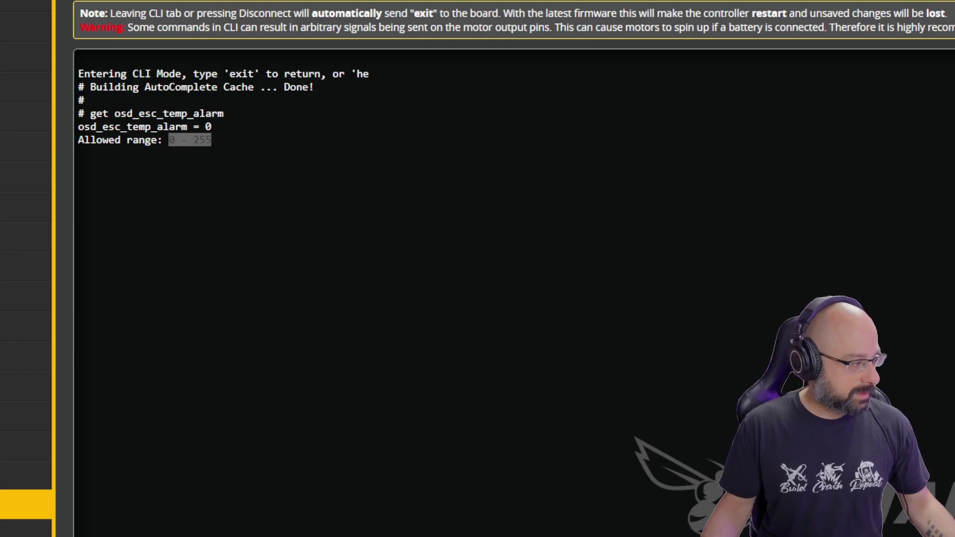
pyautogui.hotkey('alt', 'Tab')
pyautogui.hotkey('alt', 'Tab')
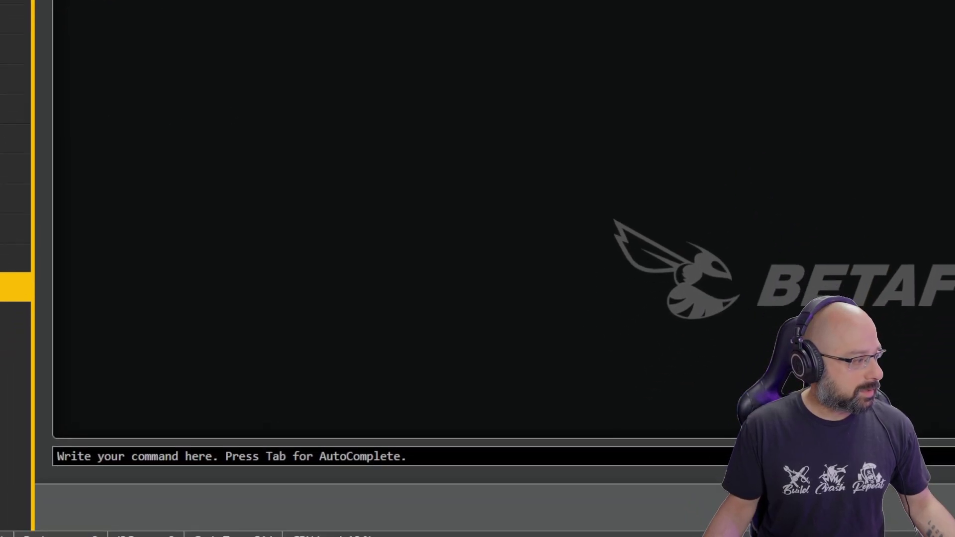
# Set osd_esc_temp_alarm to 0 in the CLI and save the configuration
pyautogui.click(162, 465)
pyautogui.write('set ')
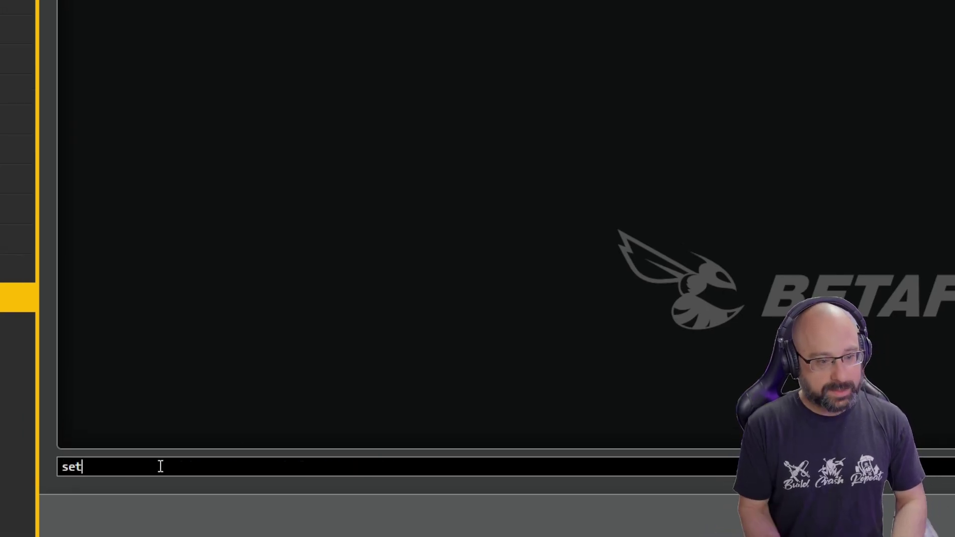
pyautogui.write('osd_esc_')
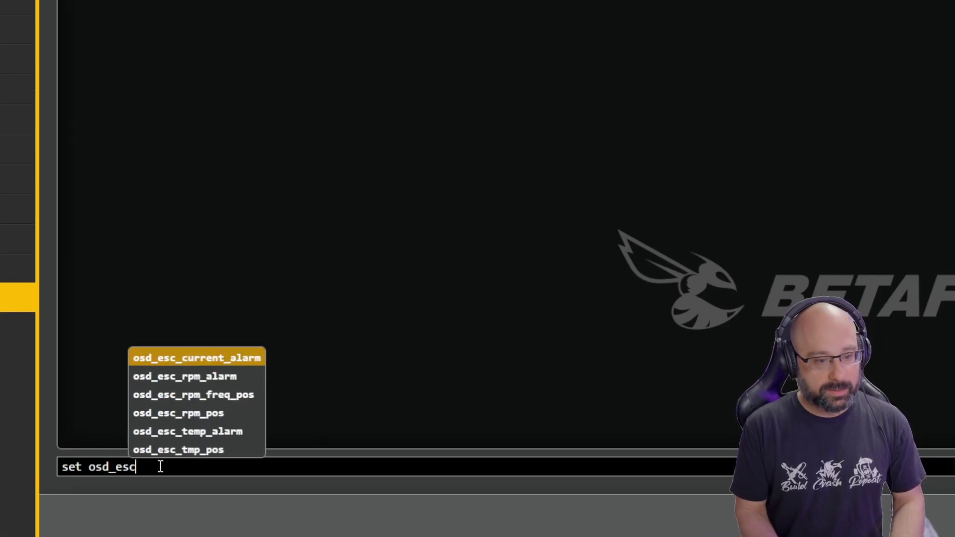
pyautogui.press('Down')
pyautogui.press('Down')
pyautogui.press('Down')
pyautogui.press('Down')
pyautogui.press('Tab')
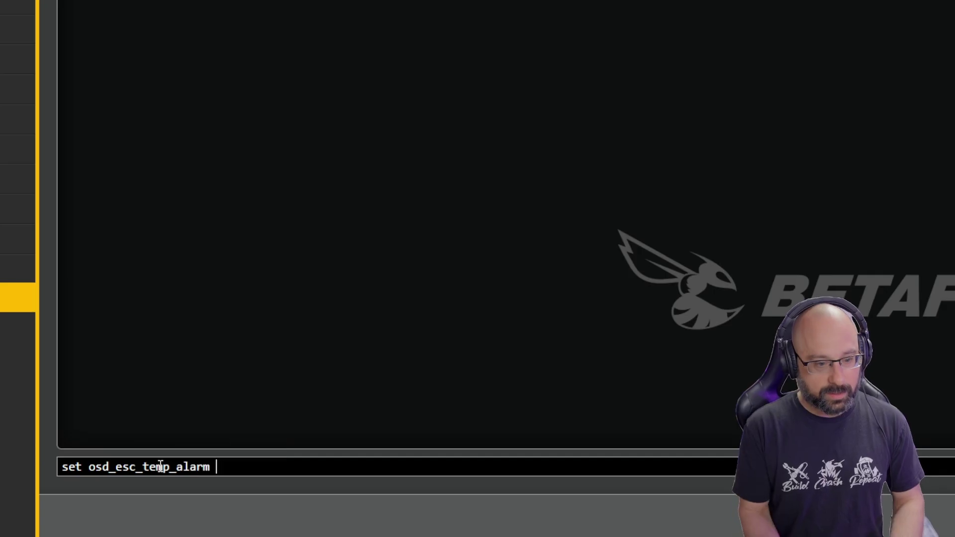
pyautogui.write('= ')
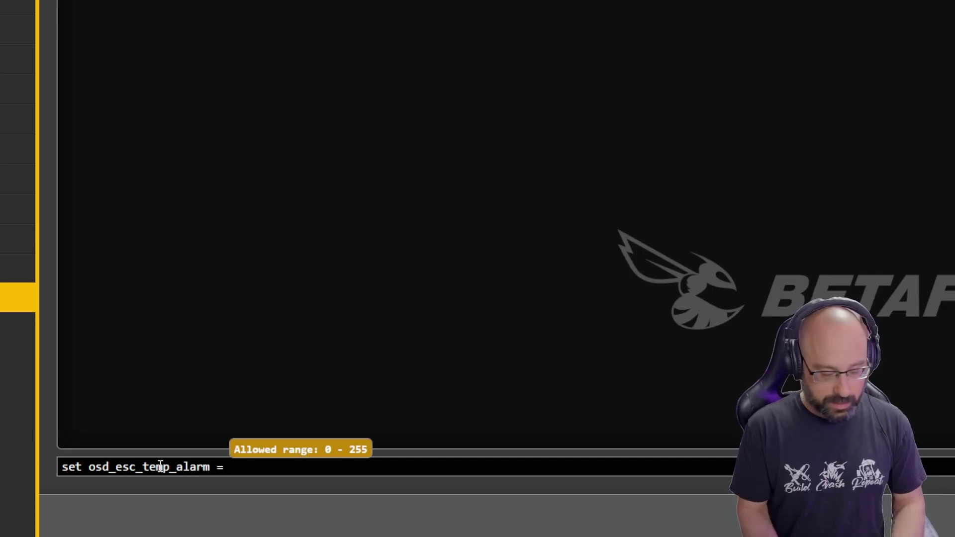
pyautogui.write('0')
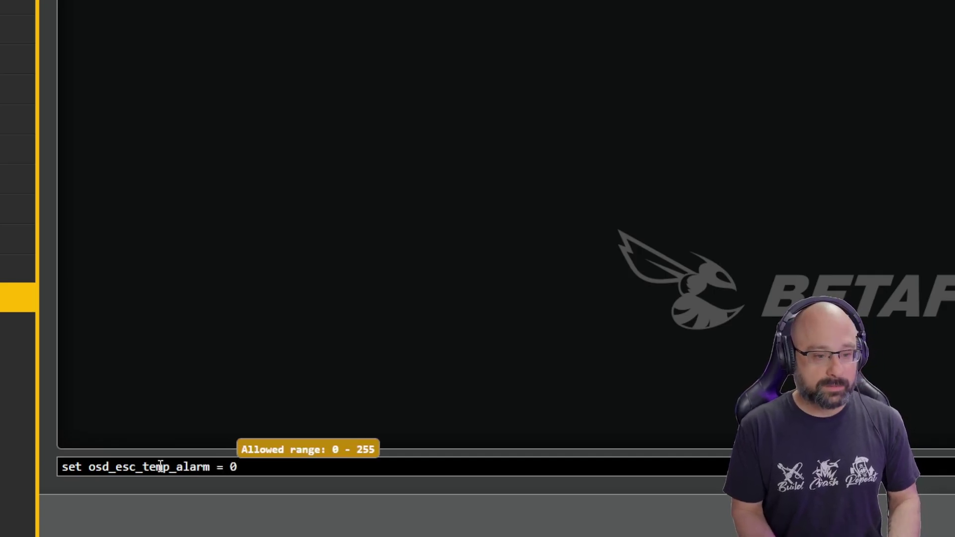
pyautogui.press('Return')
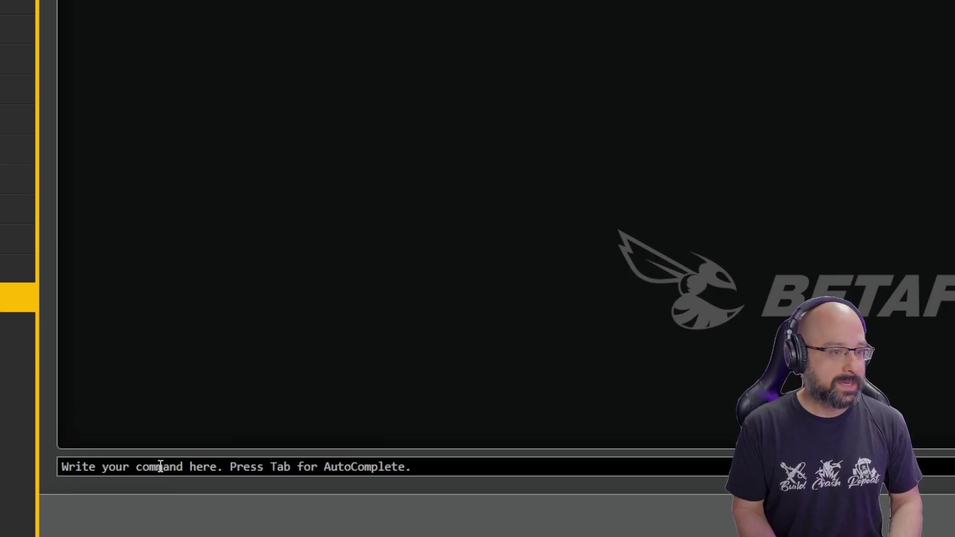
pyautogui.write('save')
pyautogui.press('Return')
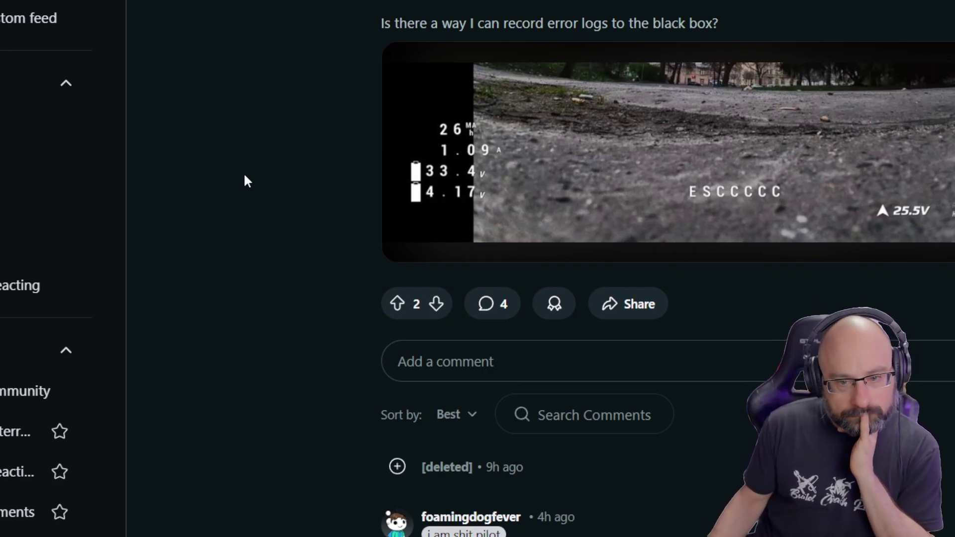
# Read through the GitHub issue about the ESCCCCC error message and highlight the sentence mentioning the osd_esc_current_alarm defaults bug
pyautogui.scroll(-5, 244, 176)
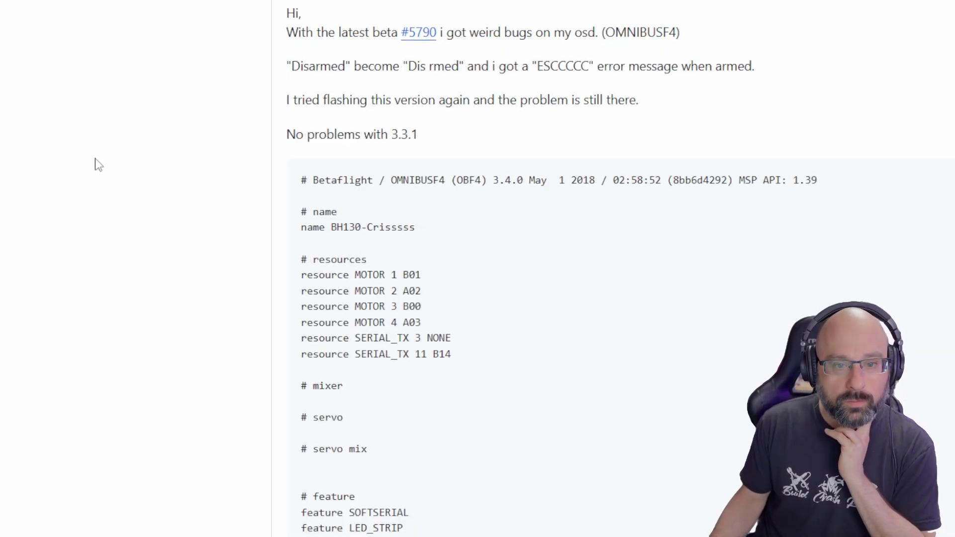
pyautogui.scroll(-5, 308, 94)
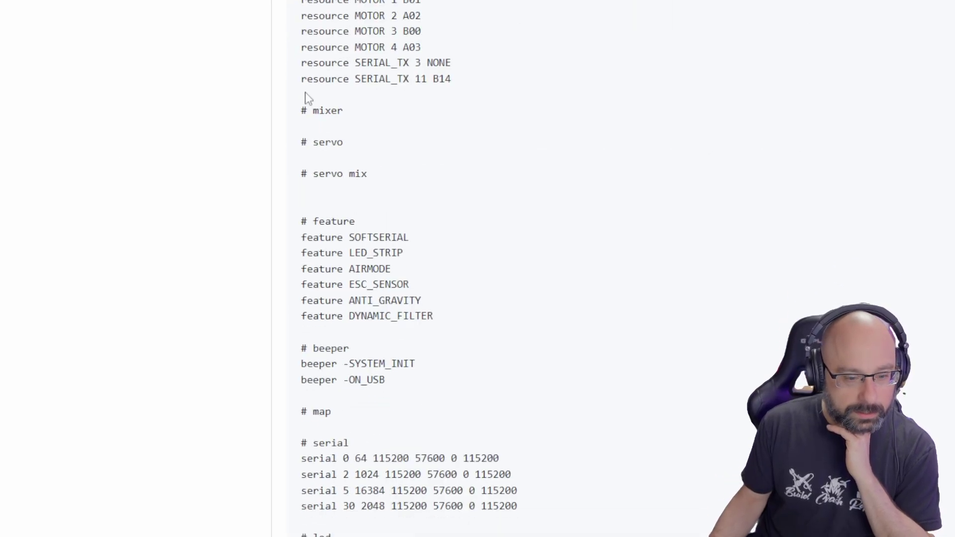
pyautogui.scroll(-20, 307, 94)
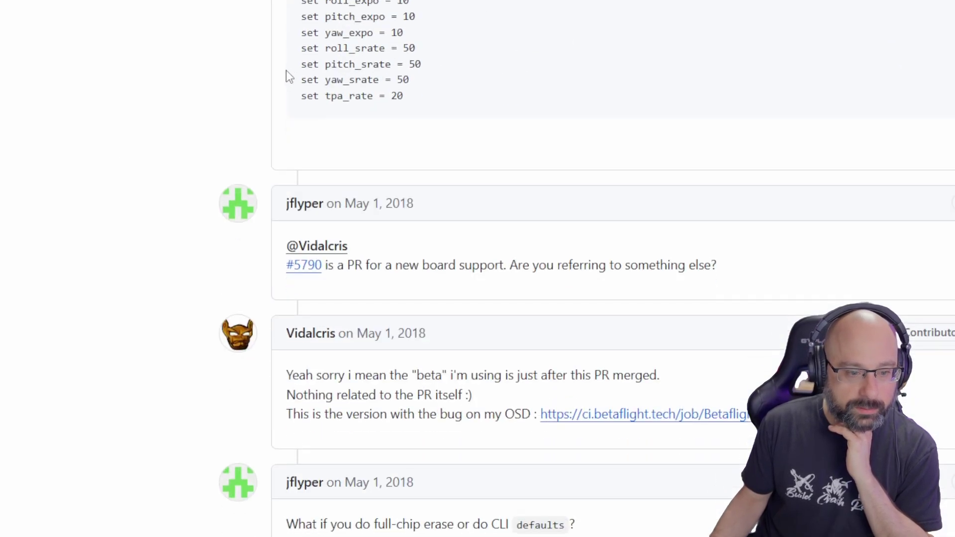
pyautogui.scroll(-20, 74, 135)
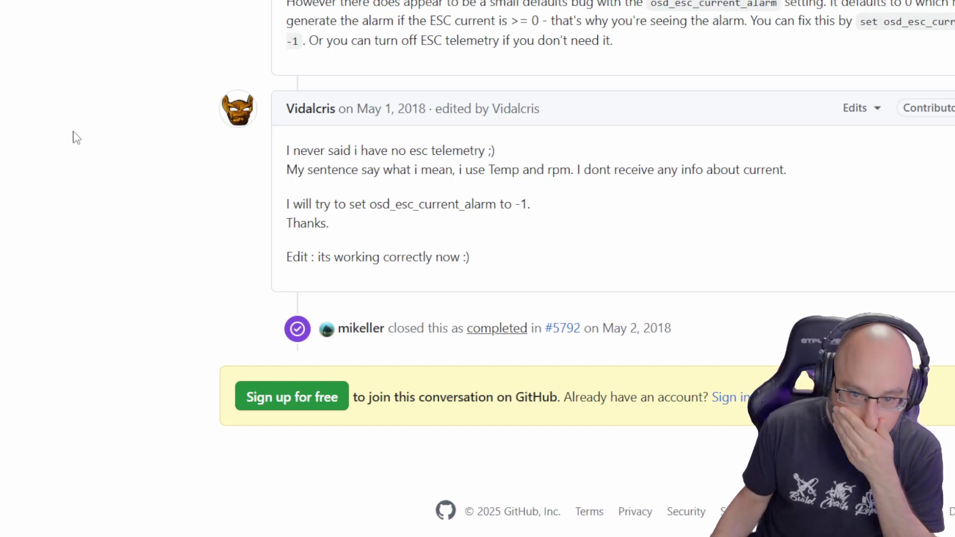
pyautogui.moveTo(300, 5); pyautogui.dragTo(780, 11)
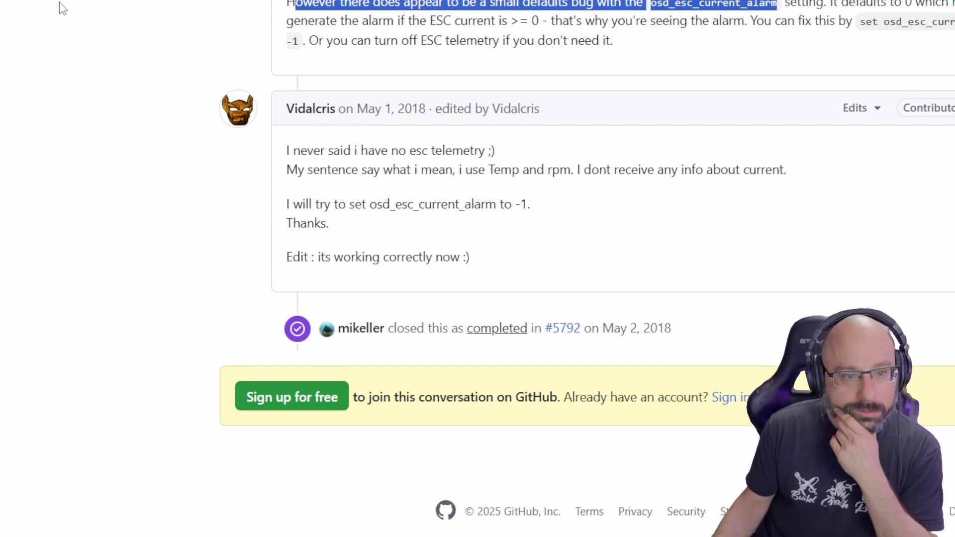
# Reread the GitHub issue, highlighting the osd_esc_current_alarm defaults bug sentence and reviewing the earlier comments and posted configuration dump
pyautogui.click(386, 14)
pyautogui.moveTo(400, 4); pyautogui.dragTo(796, 6)
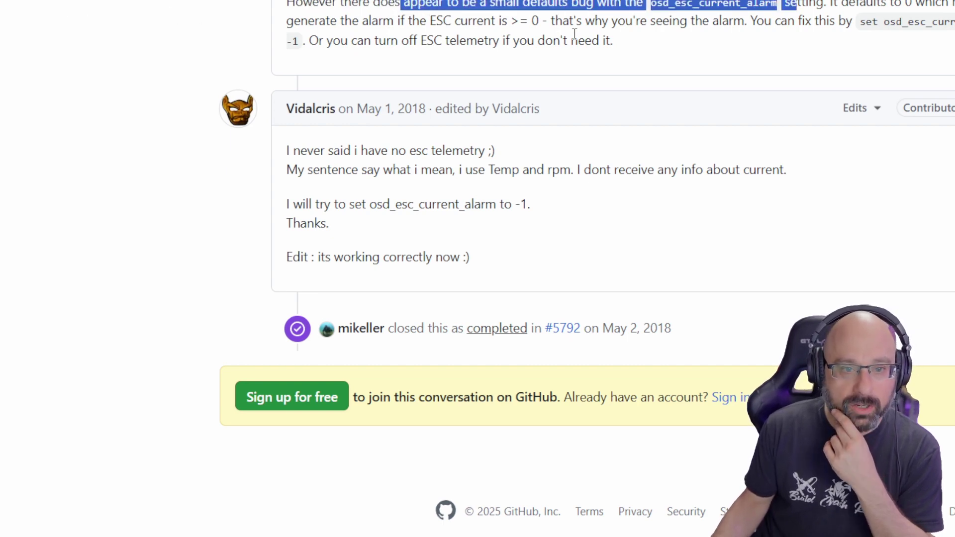
pyautogui.scroll(5, 526, 74)
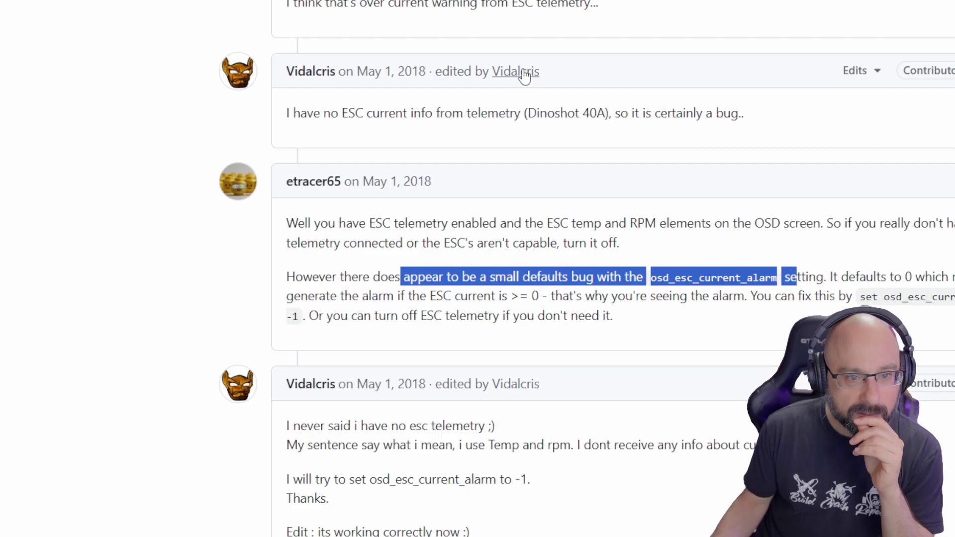
pyautogui.scroll(2, 524, 75)
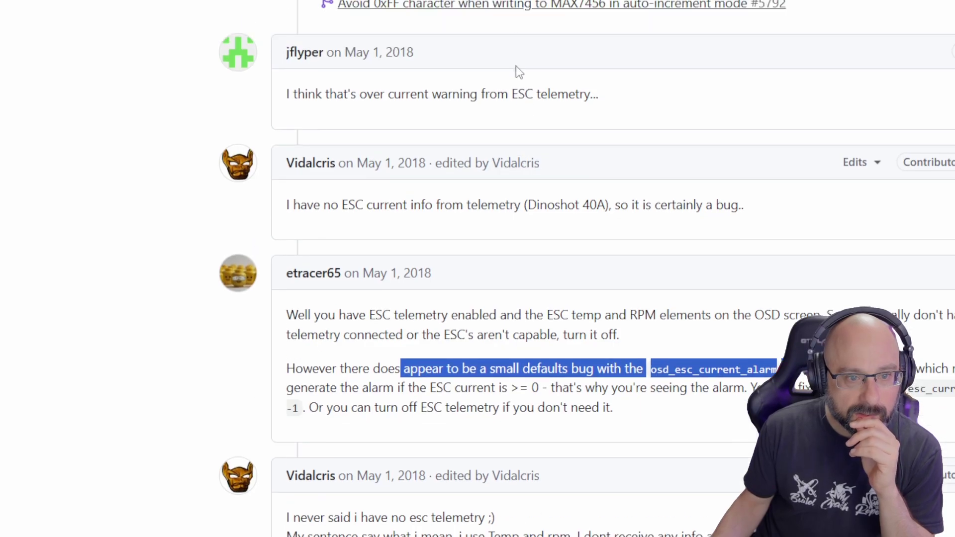
pyautogui.scroll(7, 372, 69)
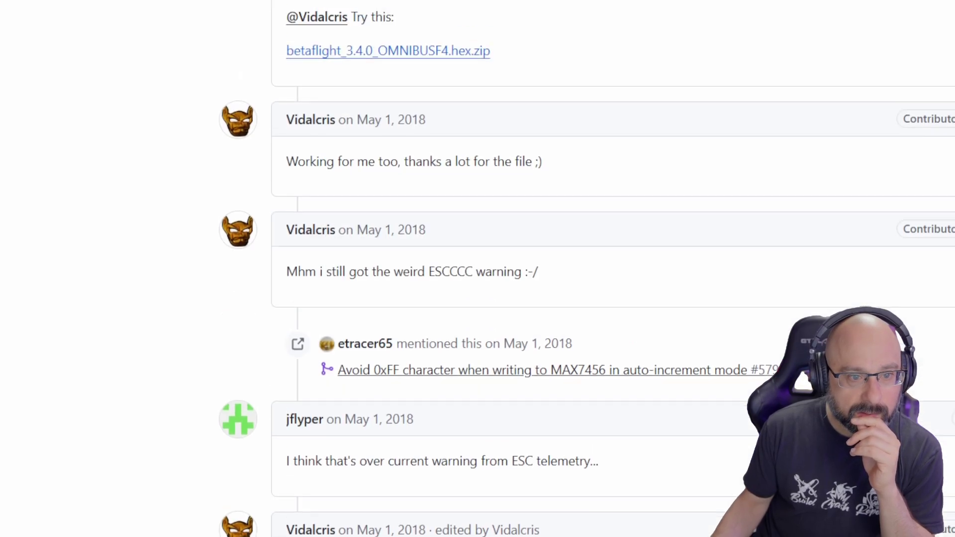
pyautogui.scroll(7, 364, 31)
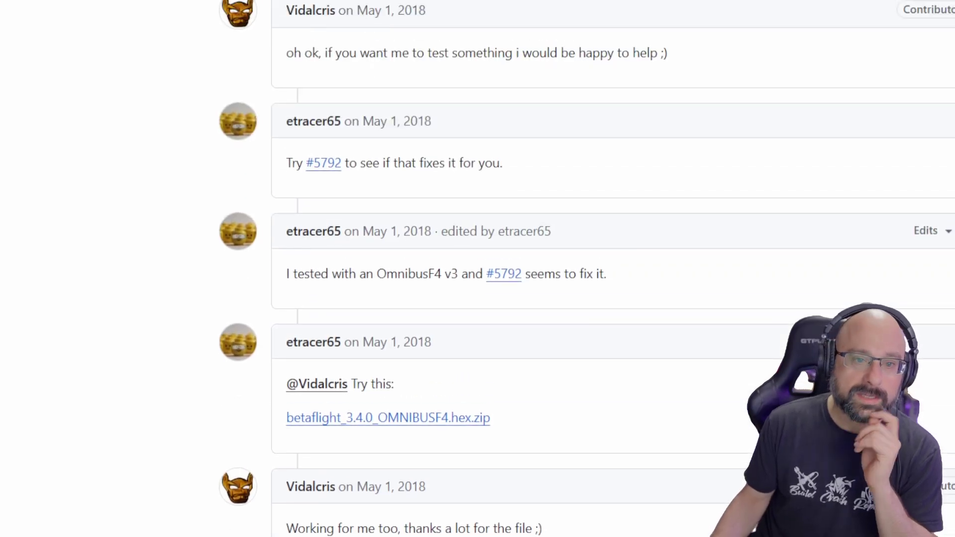
pyautogui.scroll(7, 586, 268)
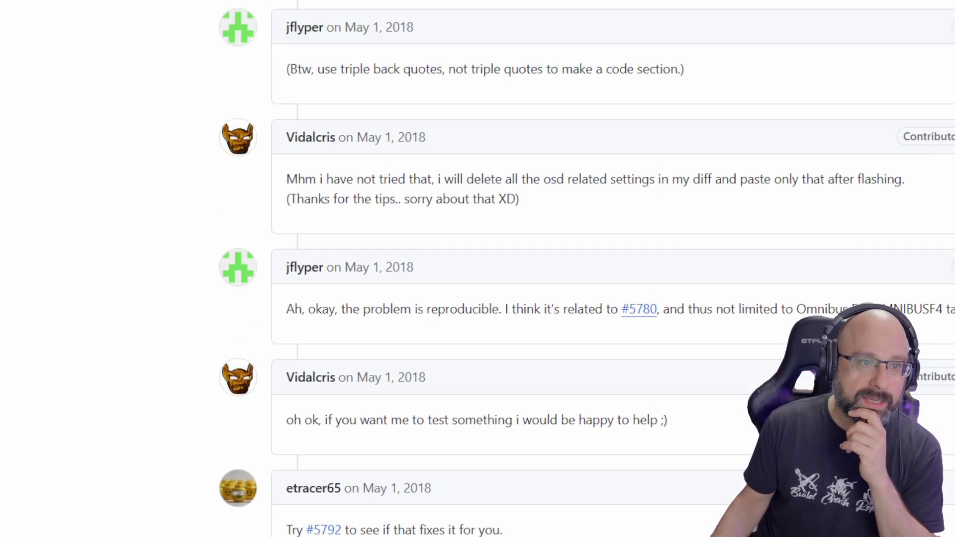
pyautogui.scroll(4, 586, 268)
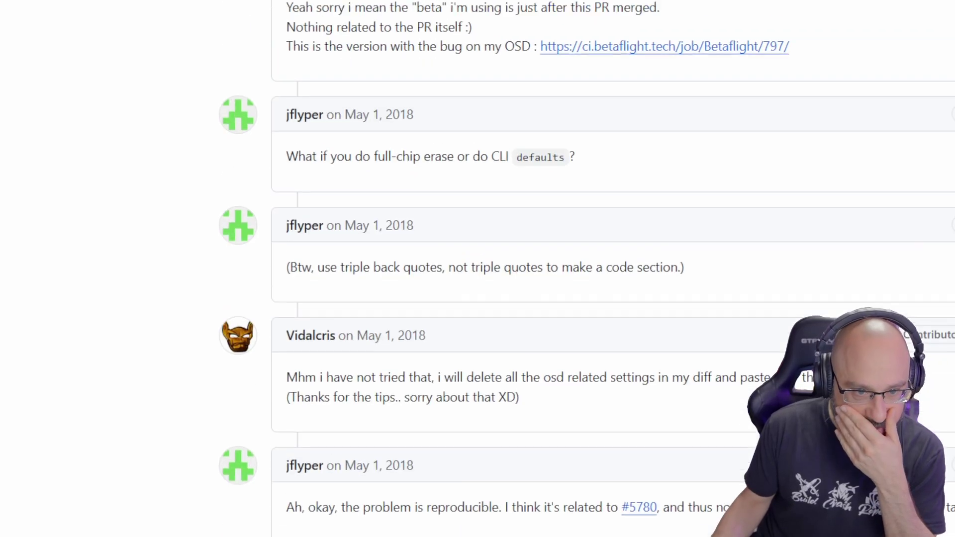
pyautogui.scroll(15, 586, 268)
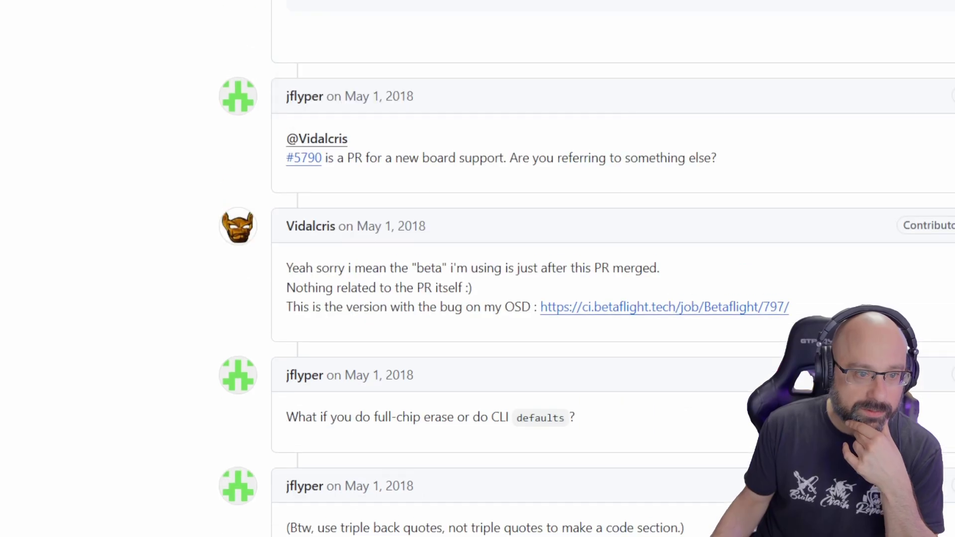
pyautogui.scroll(20, 586, 268)
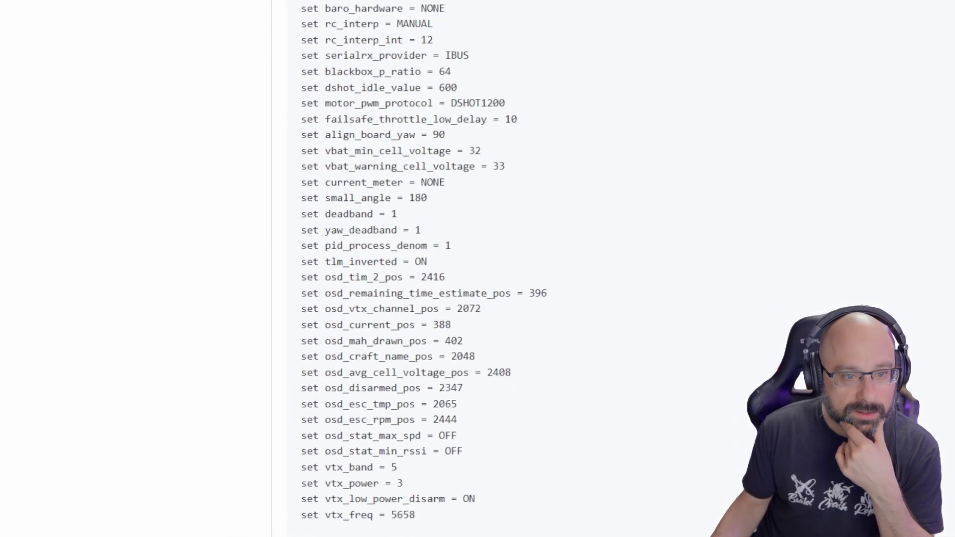
pyautogui.scroll(1, 586, 268)
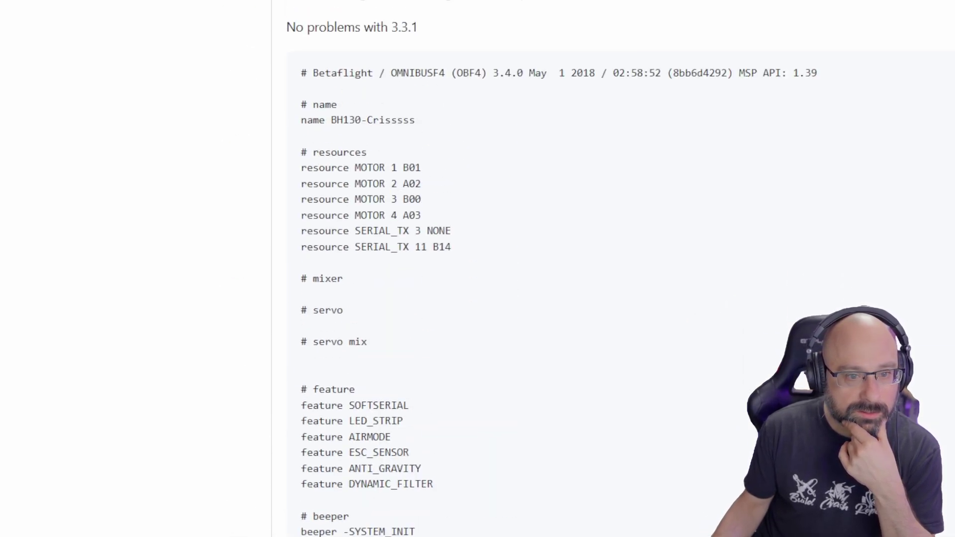
pyautogui.scroll(-20, 586, 269)
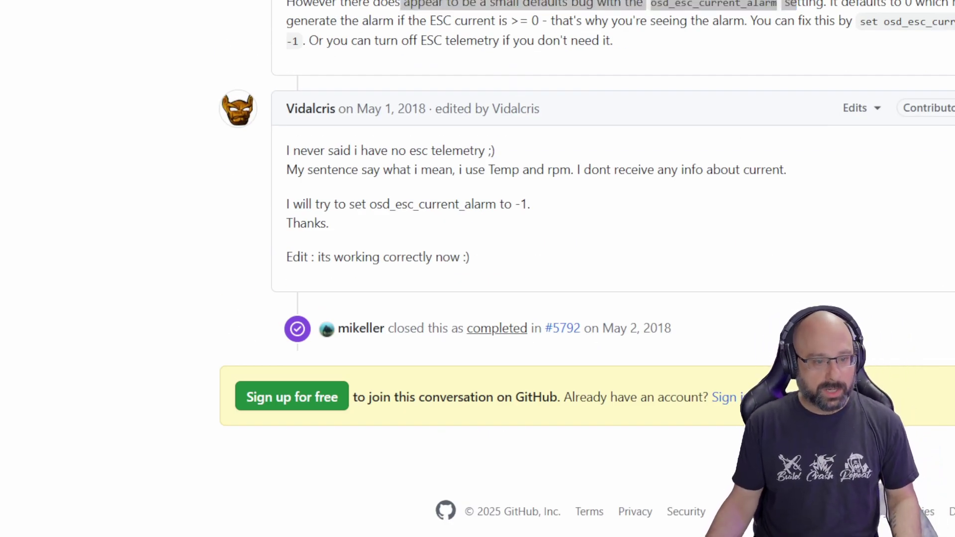
# Switch to Betaflight Configurator, dismiss the accelerometer calibration warning and start a get command in the CLI
pyautogui.hotkey('alt', 'Tab')
pyautogui.press('Escape')
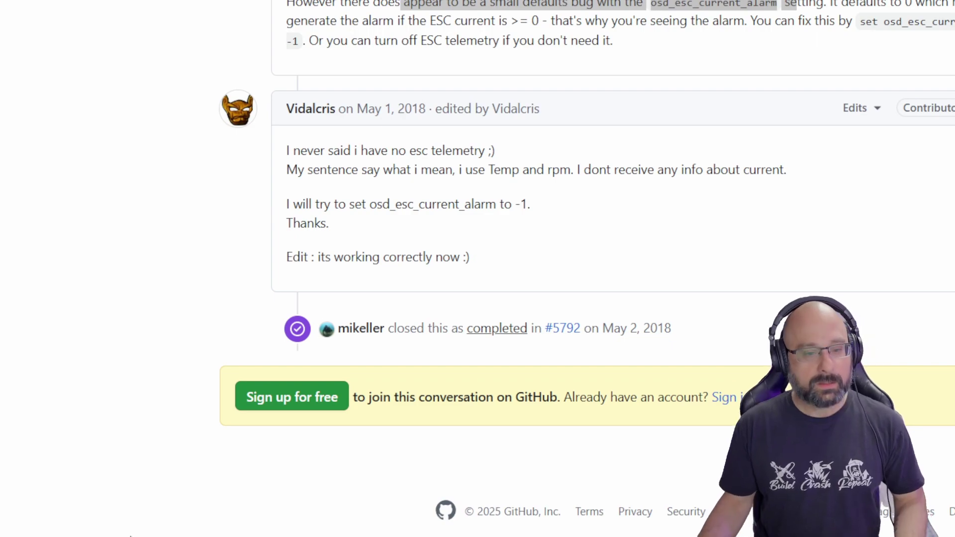
pyautogui.hotkey('alt', 'Tab')
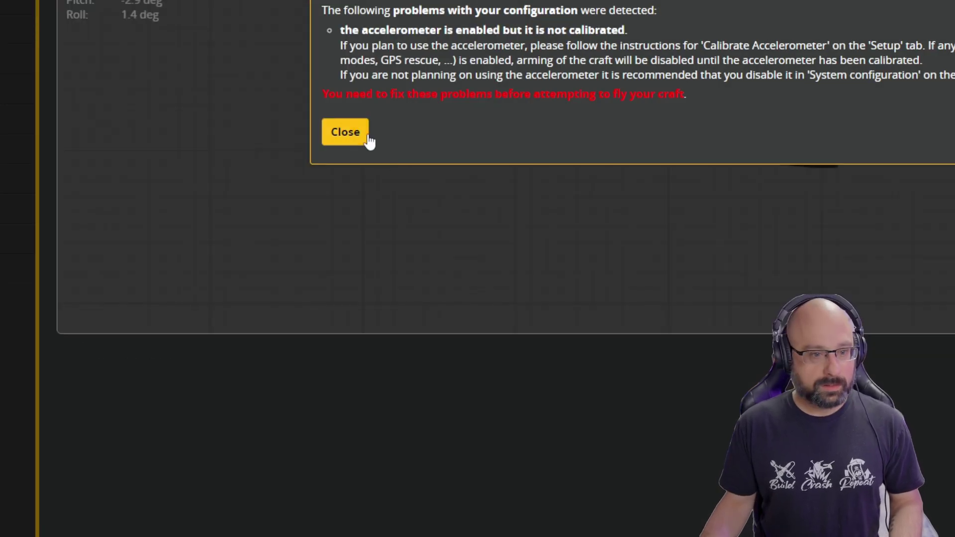
pyautogui.click(343, 132)
pyautogui.click(19, 297)
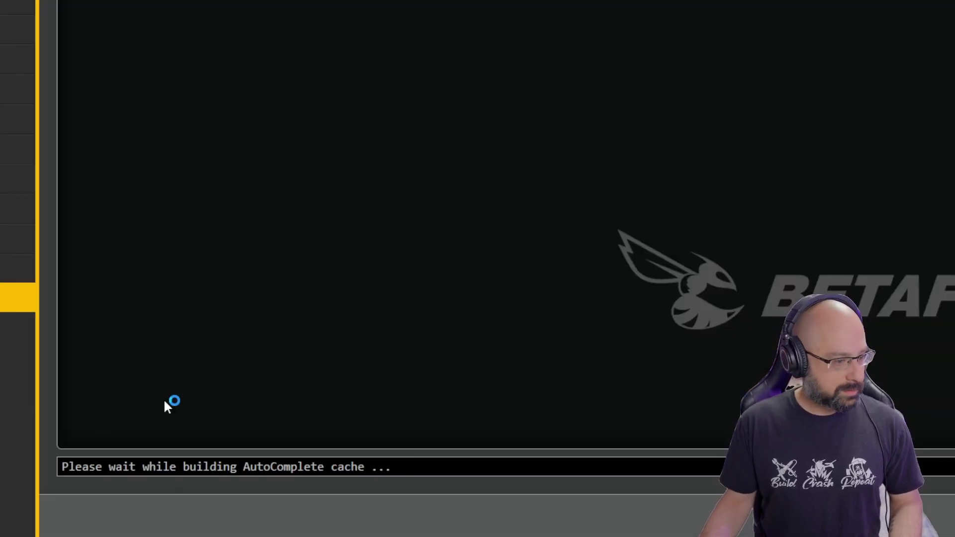
pyautogui.click(231, 467)
pyautogui.write('get ')
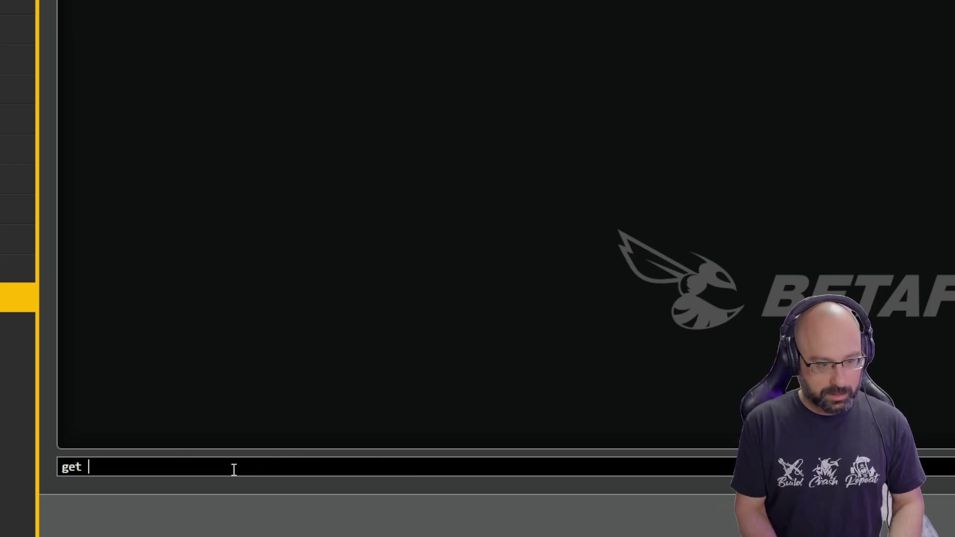
pyautogui.write('alarm')
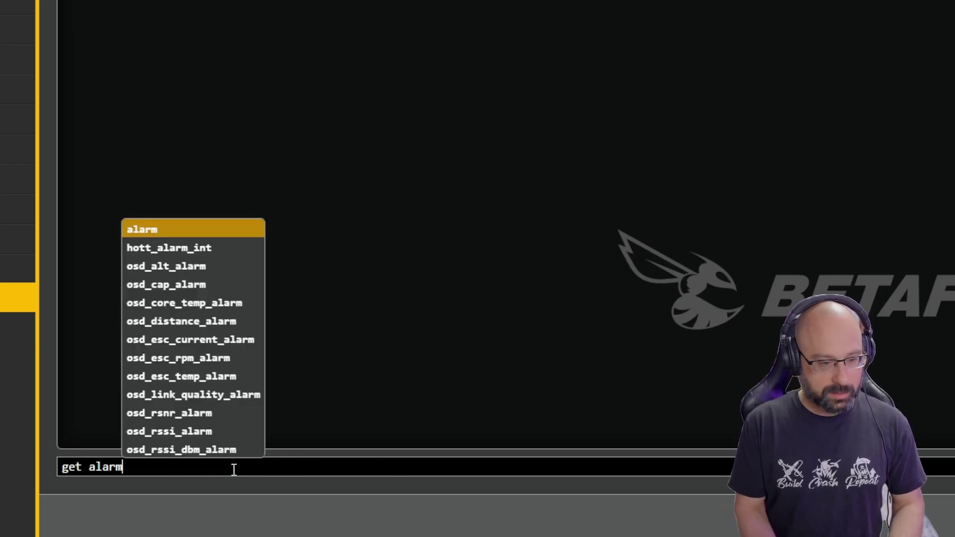
pyautogui.press('BackSpace')
pyautogui.press('BackSpace')
pyautogui.press('BackSpace')
pyautogui.press('BackSpace')
pyautogui.press('BackSpace')
pyautogui.write('osd_')
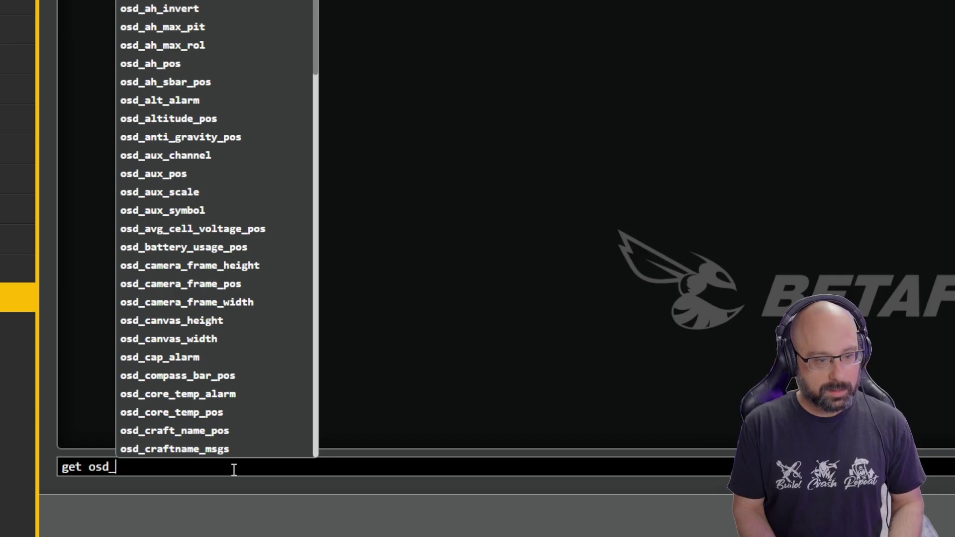
pyautogui.press('BackSpace')
pyautogui.press('BackSpace')
pyautogui.press('BackSpace')
pyautogui.press('BackSpace')
pyautogui.write('alarm')
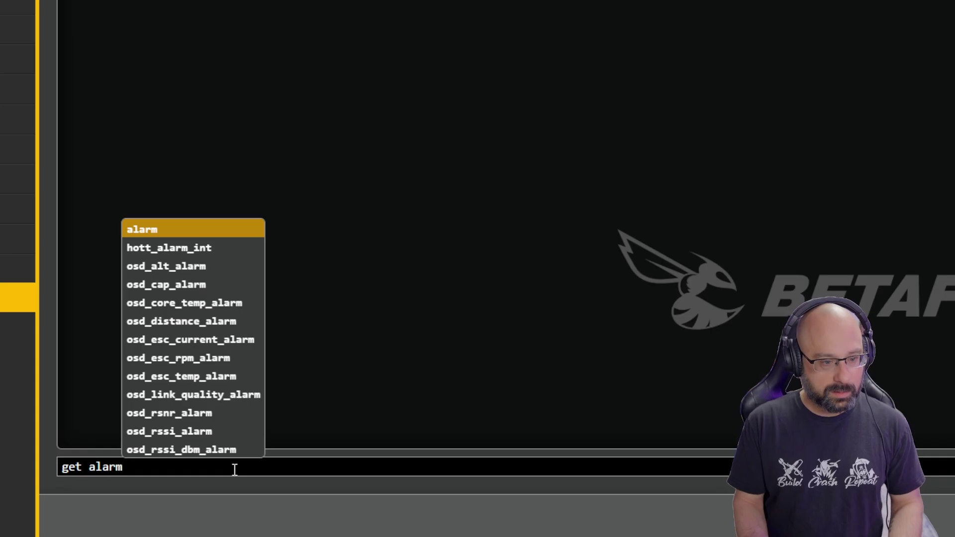
pyautogui.press('BackSpace')
pyautogui.press('BackSpace')
pyautogui.press('BackSpace')
pyautogui.press('BackSpace')
pyautogui.press('BackSpace')
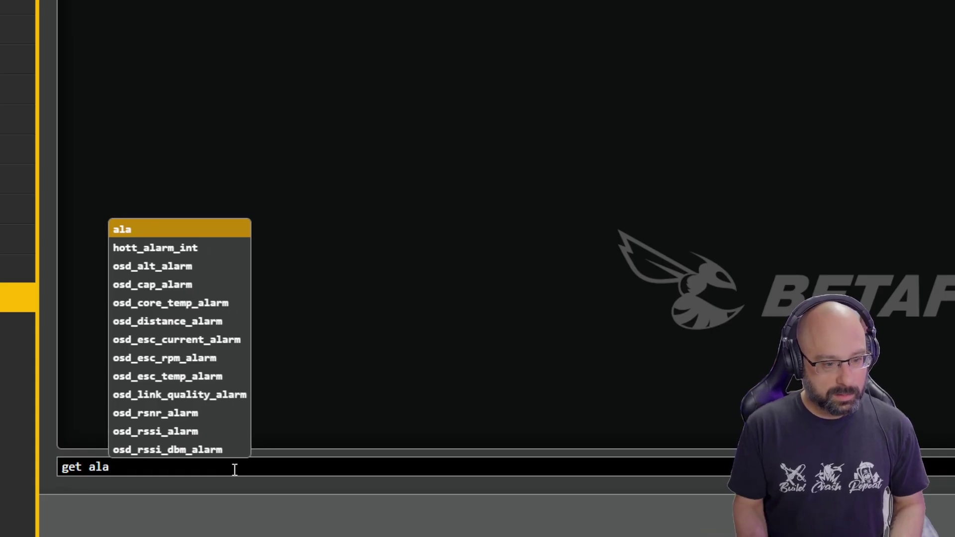
# Query all osd_esc settings with get osd_esc and highlight the osd_esc_temp_alarm and osd_esc_rpm_alarm values in the output
pyautogui.write('osd_esc')
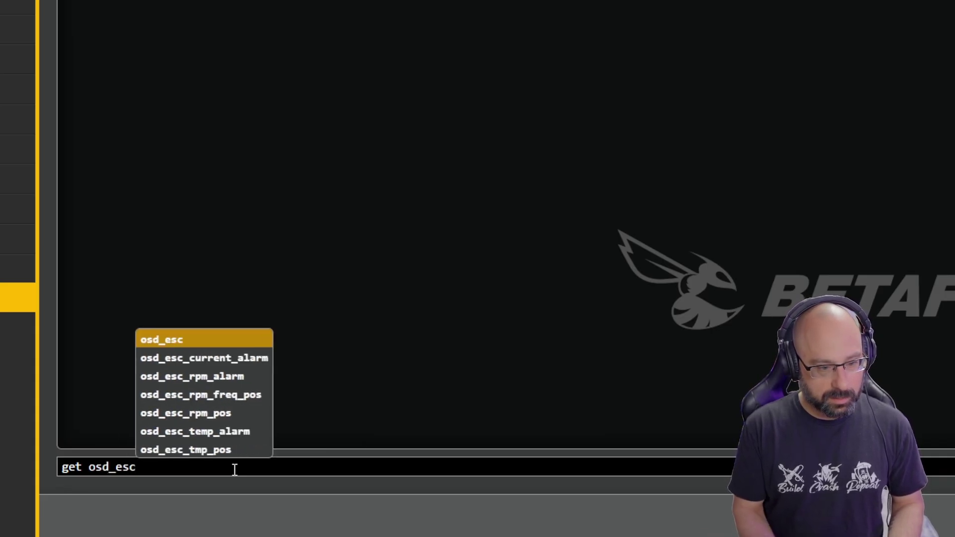
pyautogui.press('Return')
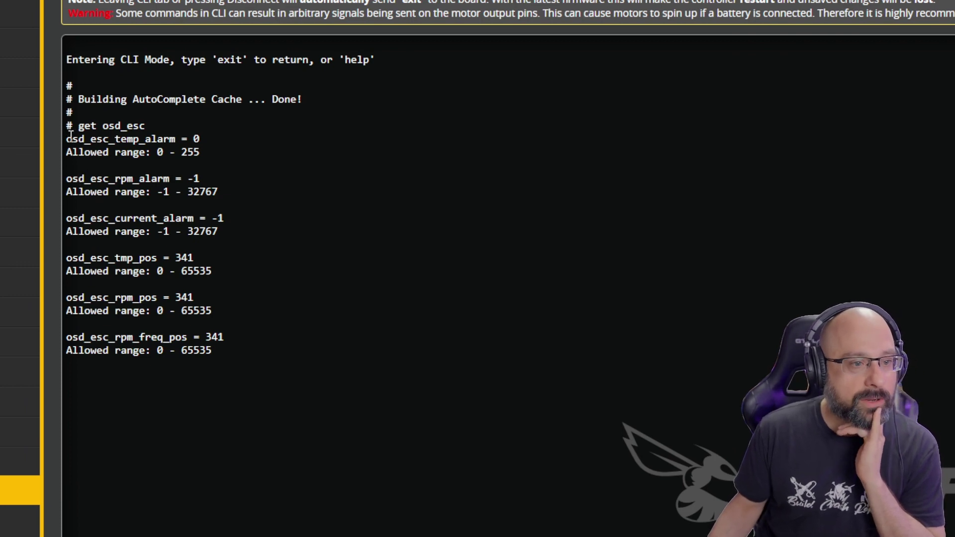
pyautogui.moveTo(72, 139); pyautogui.dragTo(213, 140)
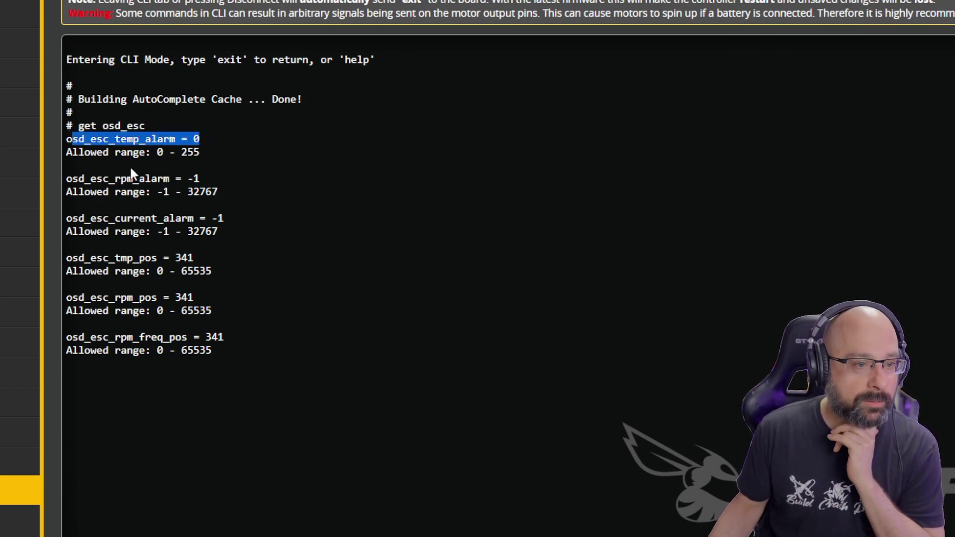
pyautogui.moveTo(73, 179); pyautogui.dragTo(208, 181)
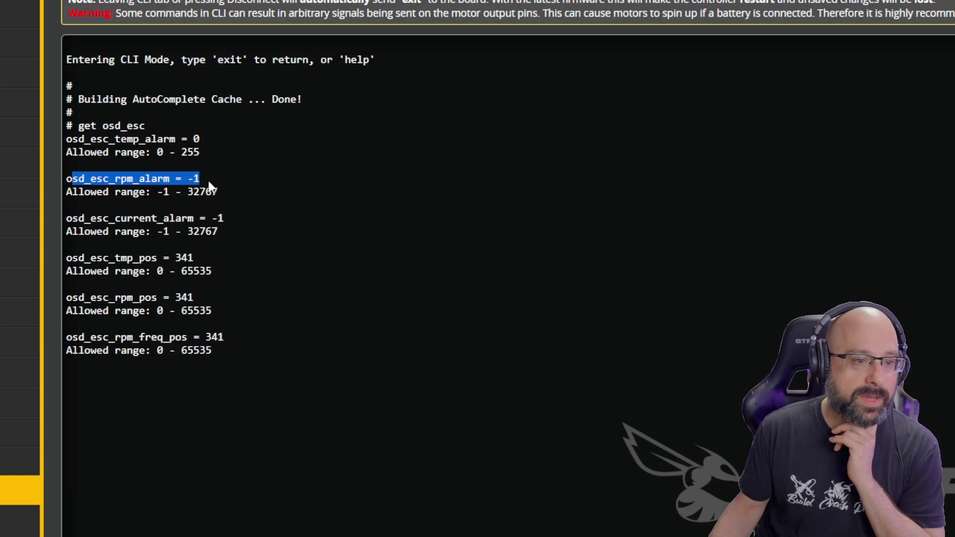
pyautogui.click(208, 181)
pyautogui.doubleClick(193, 178)
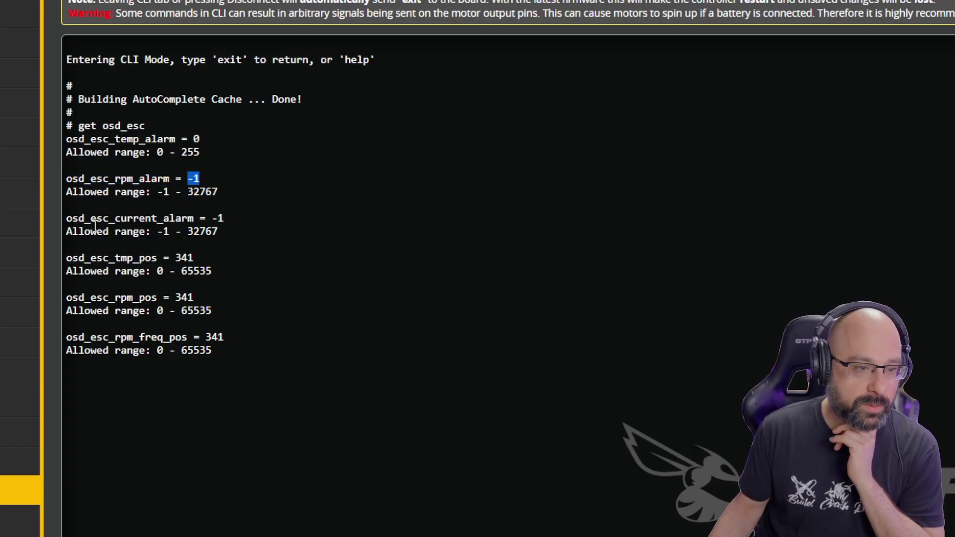
# Highlight the osd_esc_current_alarm value and the allowed range of osd_esc_rpm_alarm in the CLI output
pyautogui.moveTo(72, 219); pyautogui.dragTo(224, 219)
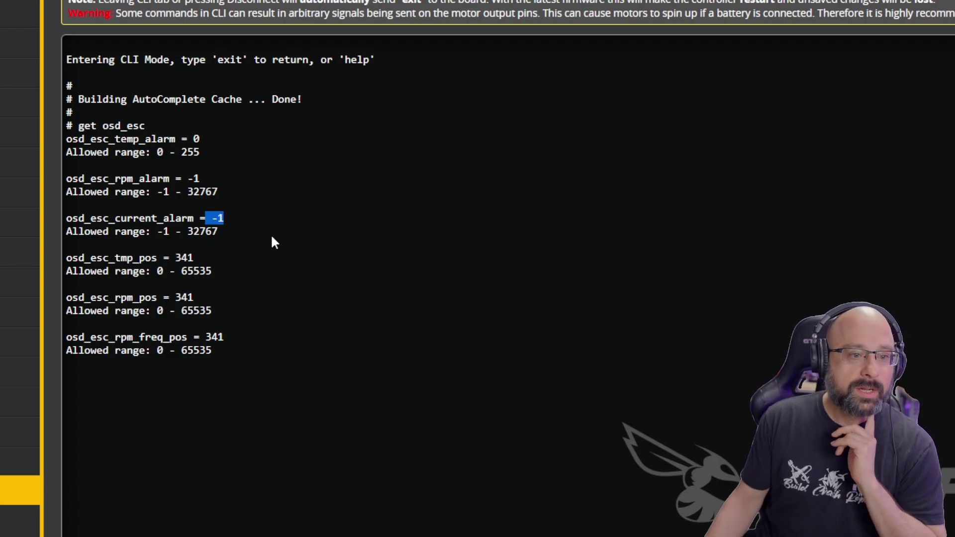
pyautogui.click(170, 213)
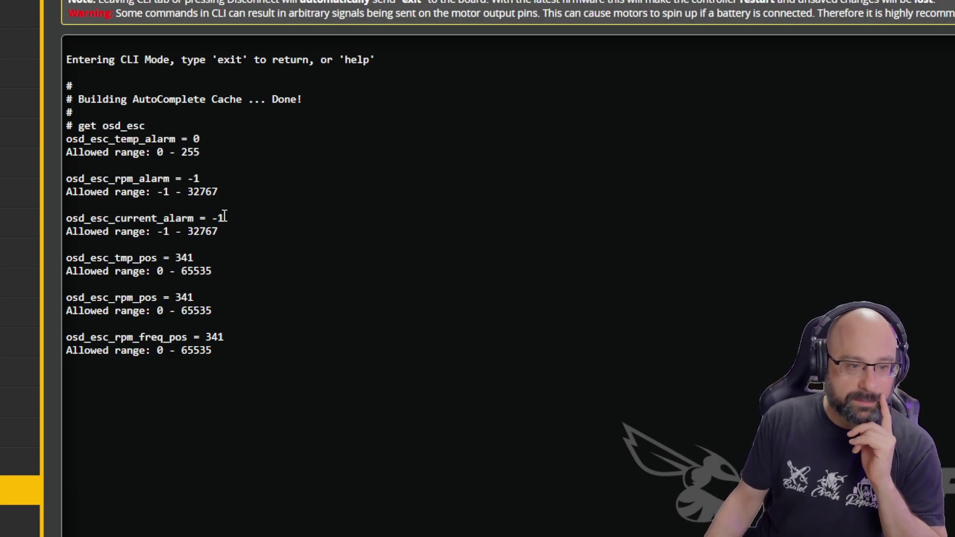
pyautogui.moveTo(224, 218); pyautogui.dragTo(211, 217)
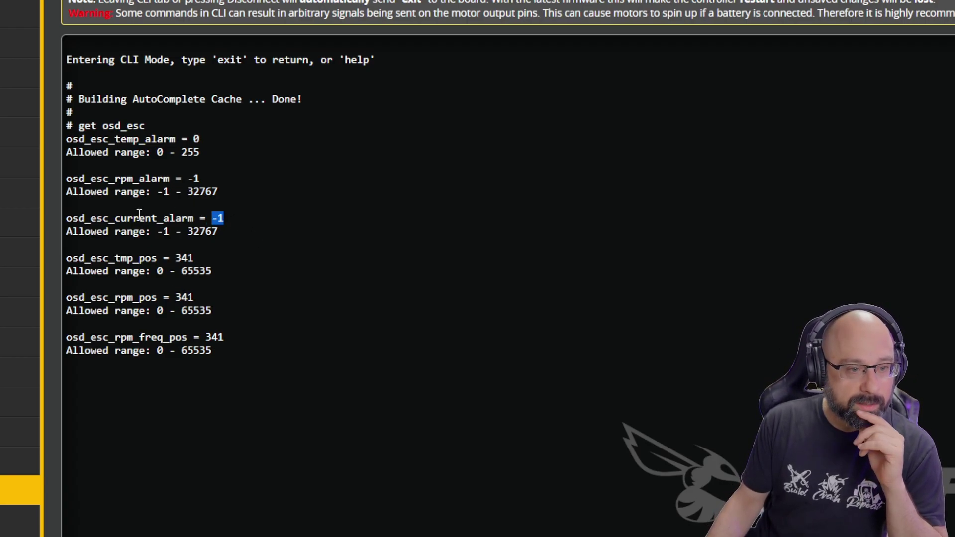
pyautogui.moveTo(156, 193); pyautogui.dragTo(225, 194)
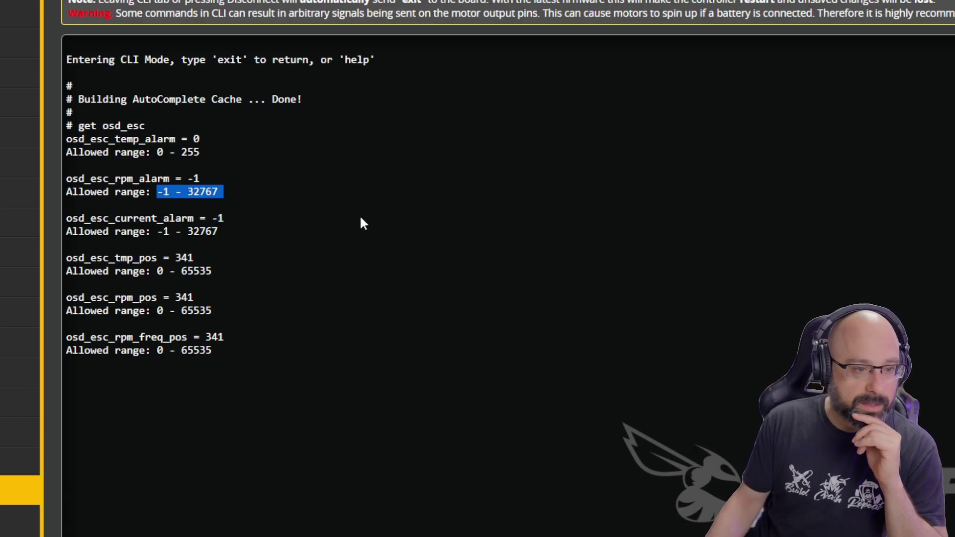
pyautogui.click(82, 180)
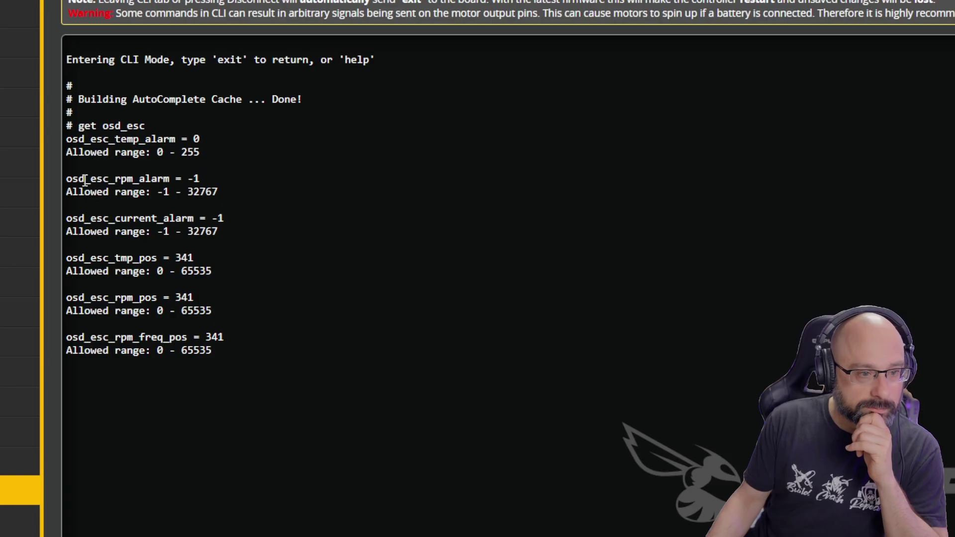
# Compare the ESC temperature, RPM and current alarm entries in the CLI output by highlighting each one
pyautogui.moveTo(67, 140); pyautogui.dragTo(228, 154)
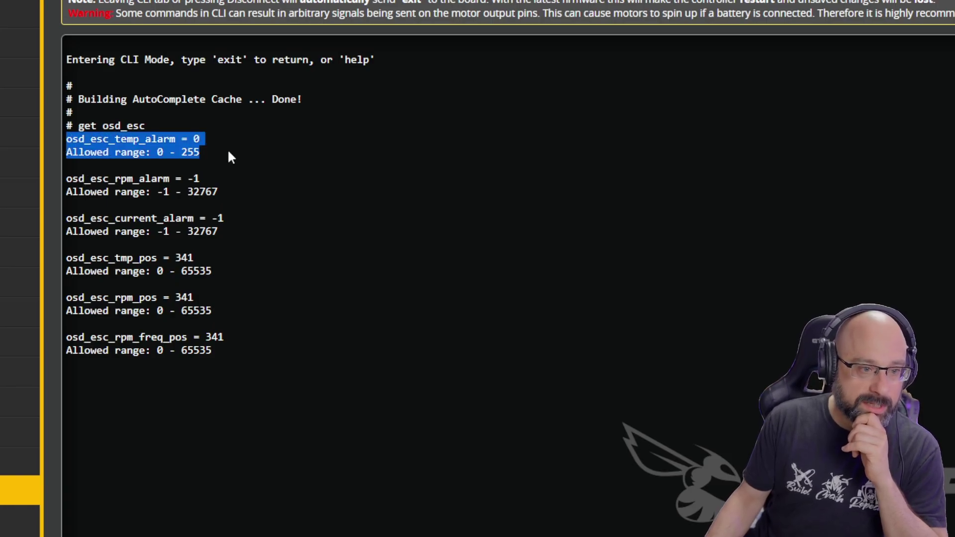
pyautogui.click(82, 174)
pyautogui.moveTo(67, 178); pyautogui.dragTo(215, 178)
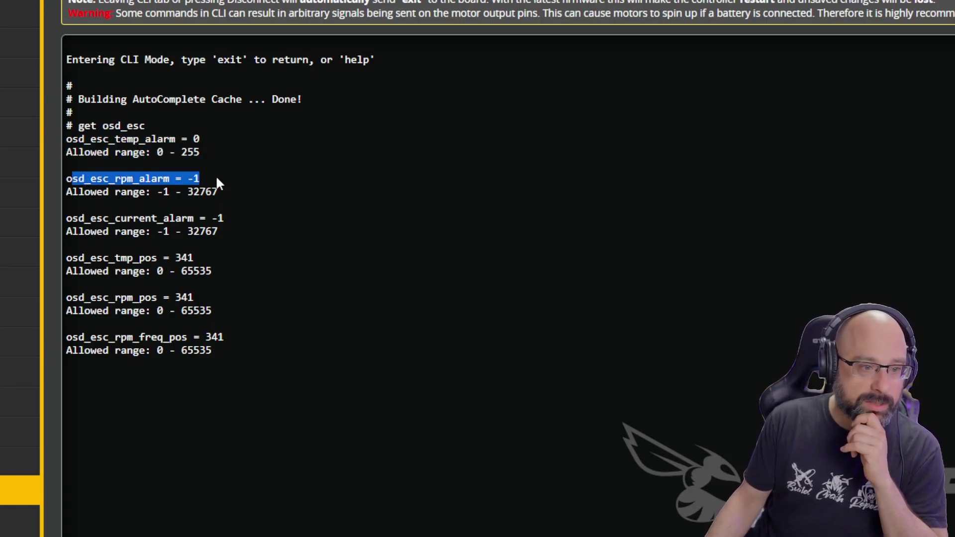
pyautogui.moveTo(70, 206); pyautogui.dragTo(217, 219)
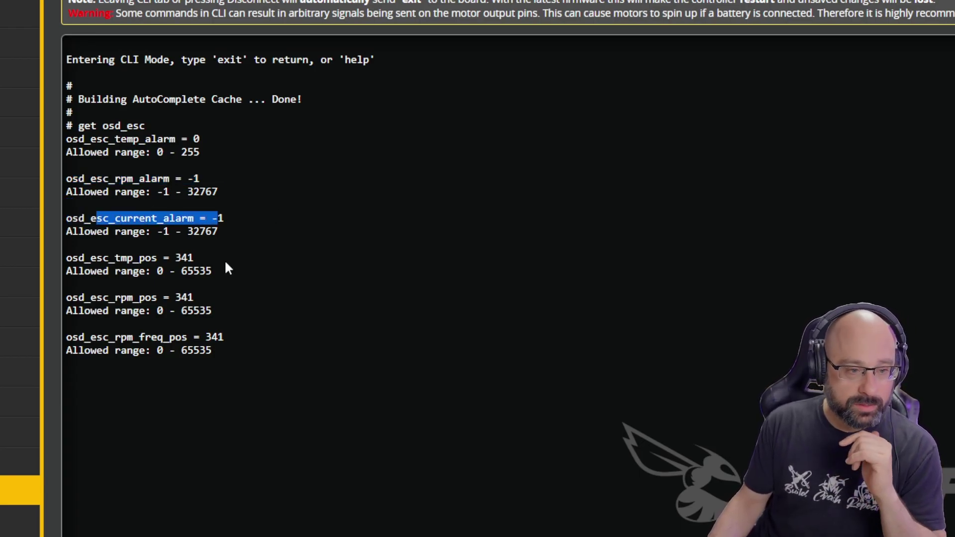
pyautogui.click(148, 218)
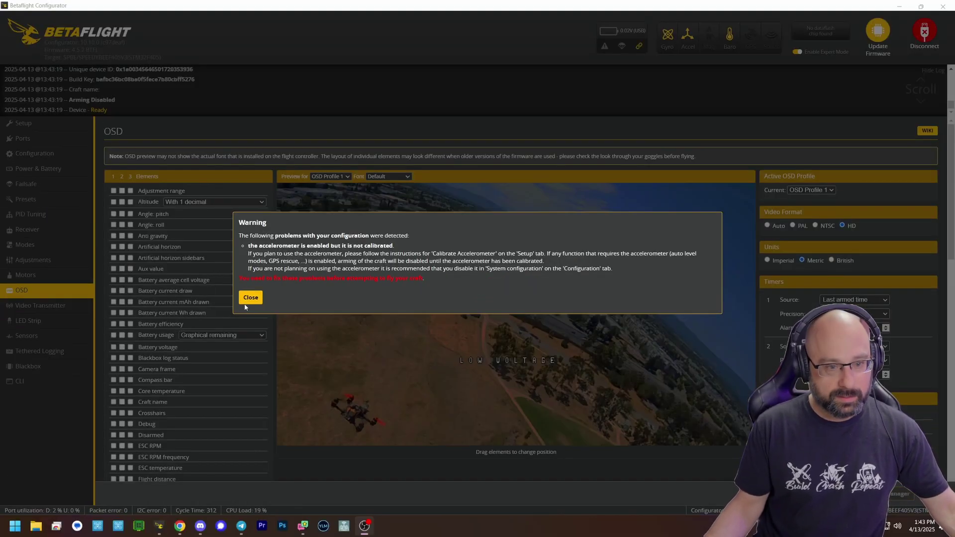
# Dismiss the configuration warning and look through the OSD alarms, warnings and post-flight statistics for ESC-related options
pyautogui.click(250, 297)
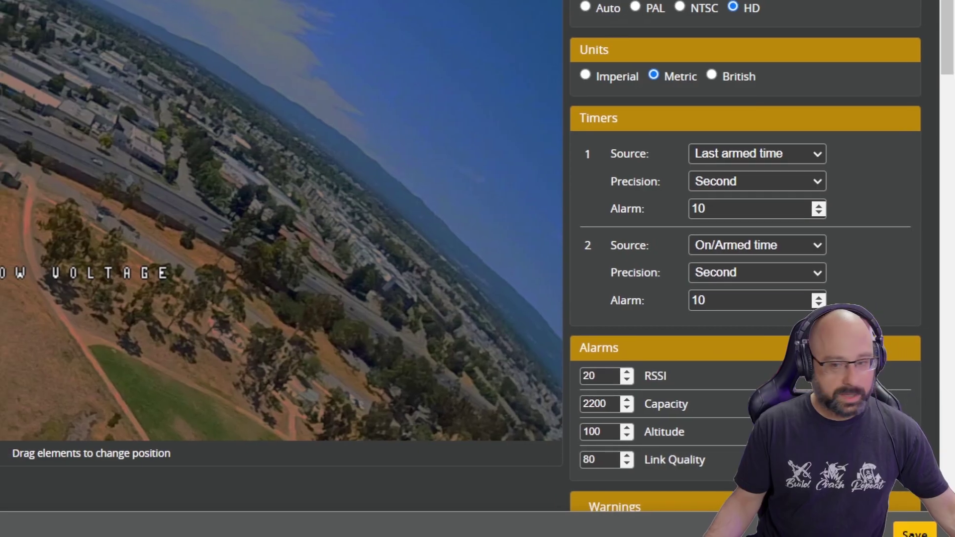
pyautogui.scroll(-15, 850, 209)
pyautogui.scroll(5, 841, 226)
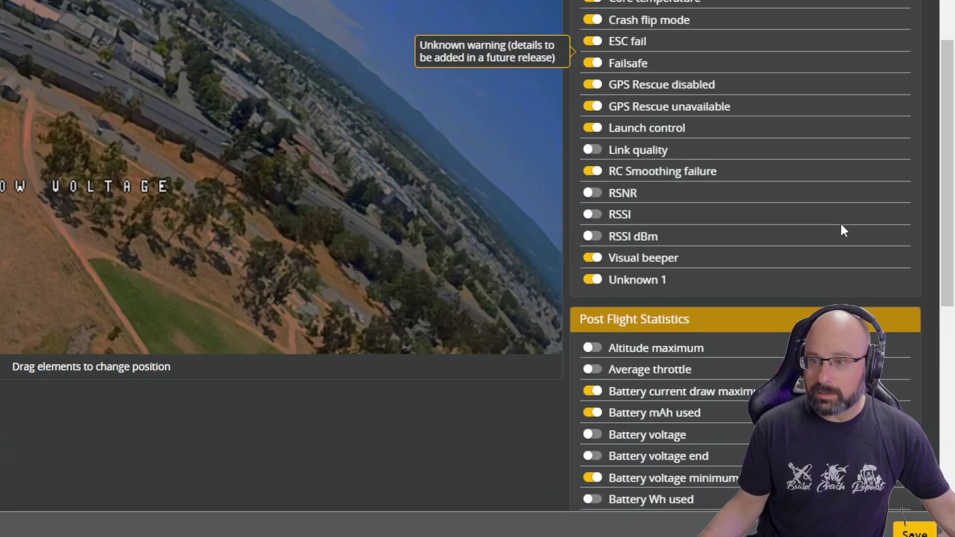
pyautogui.scroll(2, 844, 228)
pyautogui.scroll(2, 843, 219)
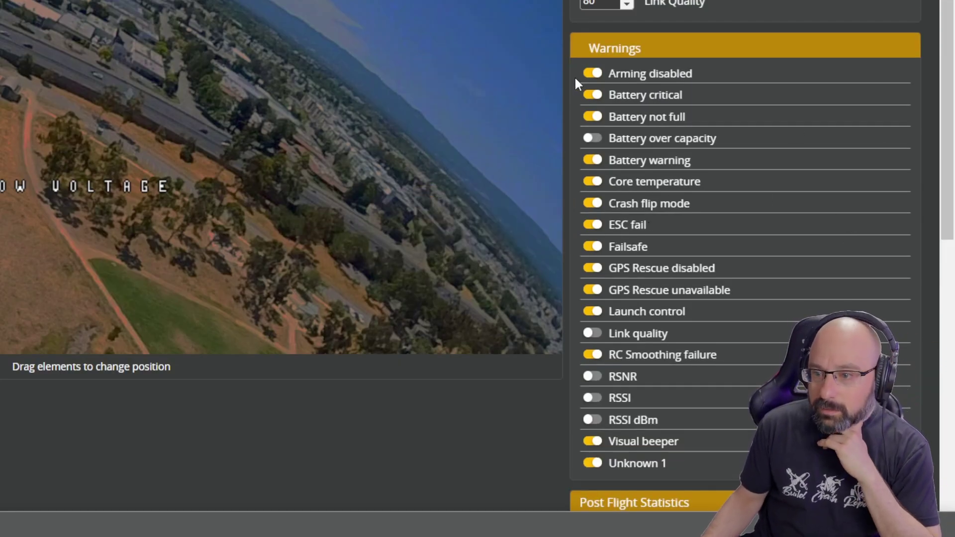
pyautogui.scroll(-8, 592, 305)
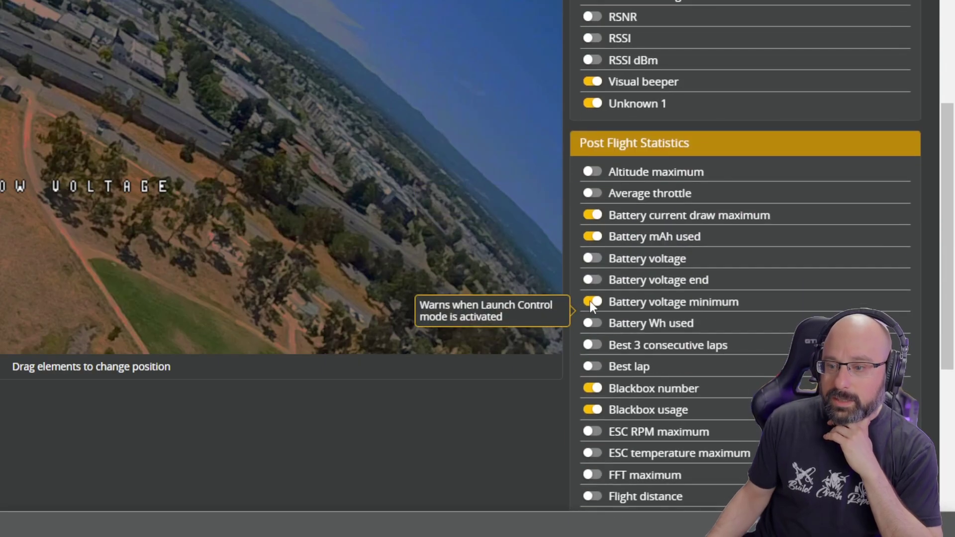
pyautogui.scroll(-8, 590, 303)
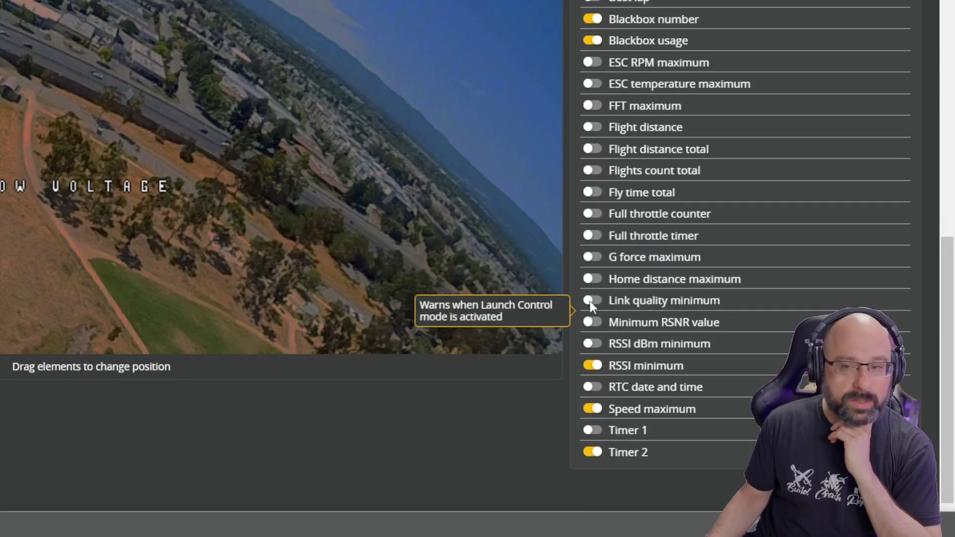
pyautogui.scroll(20, 590, 300)
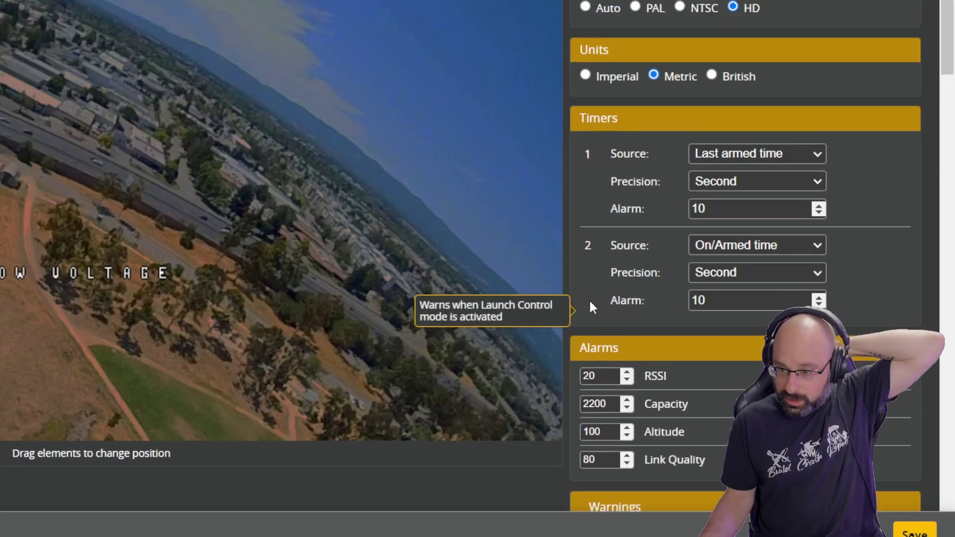